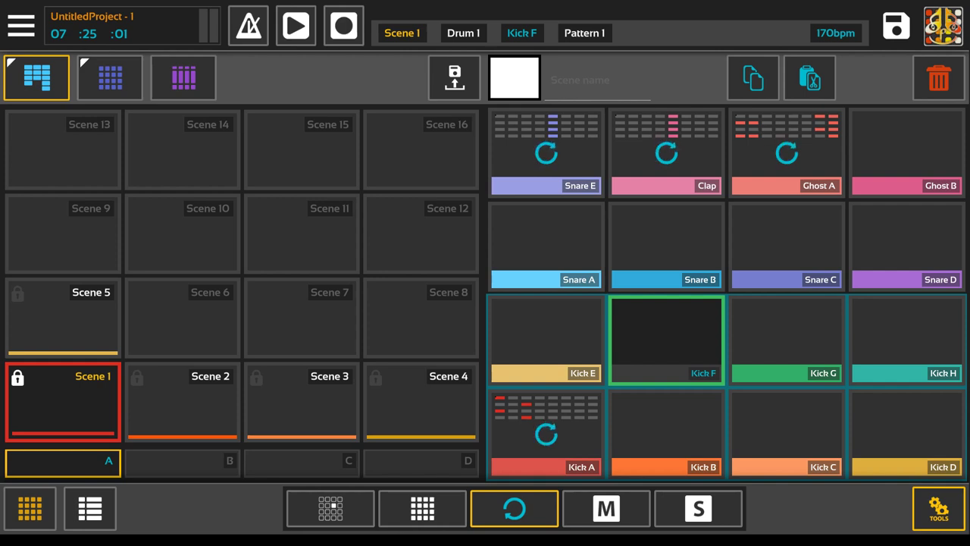
Start playback and audition Scenes 2, 1 and 4 on the drum bank
{"action": "left_click", "coordinate": [296, 26]}
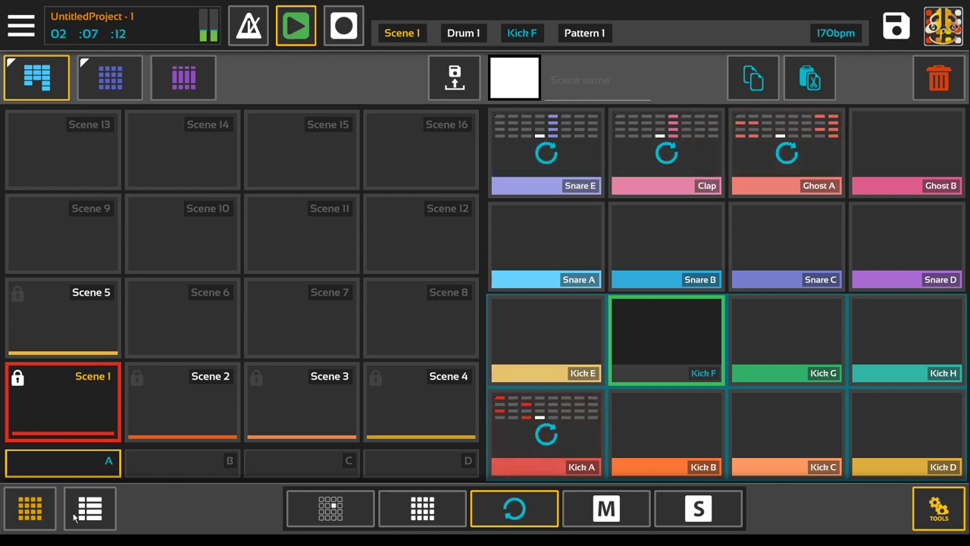
{"action": "left_click", "coordinate": [194, 392]}
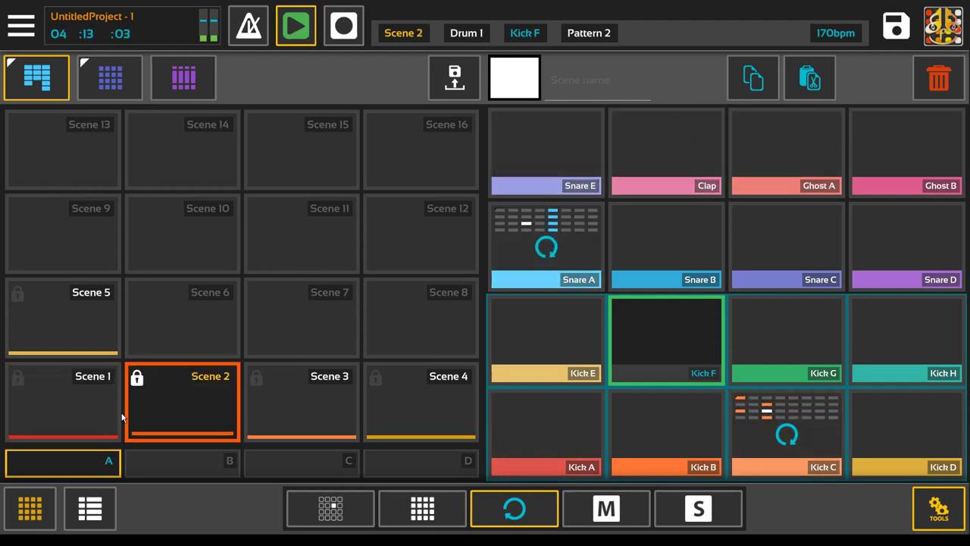
{"action": "left_click", "coordinate": [93, 409]}
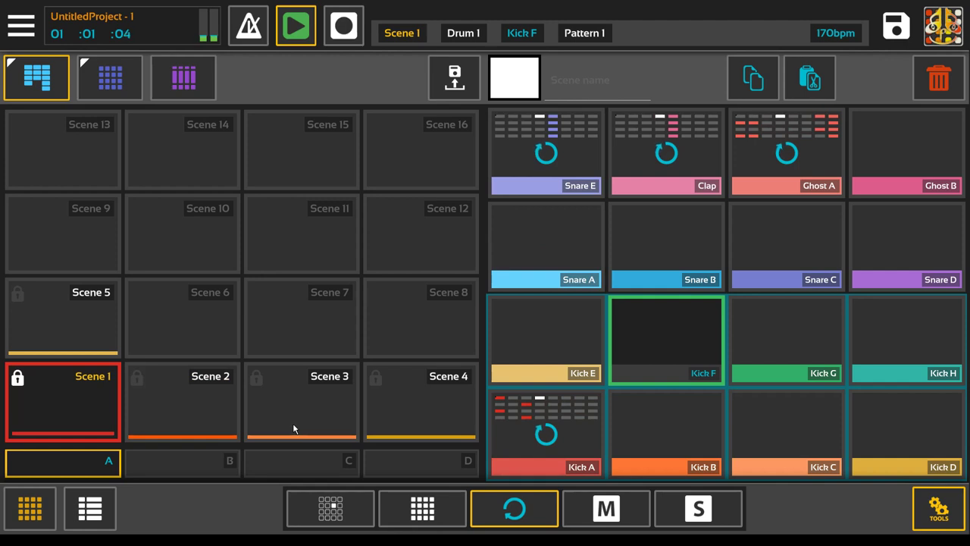
{"action": "left_click", "coordinate": [394, 423]}
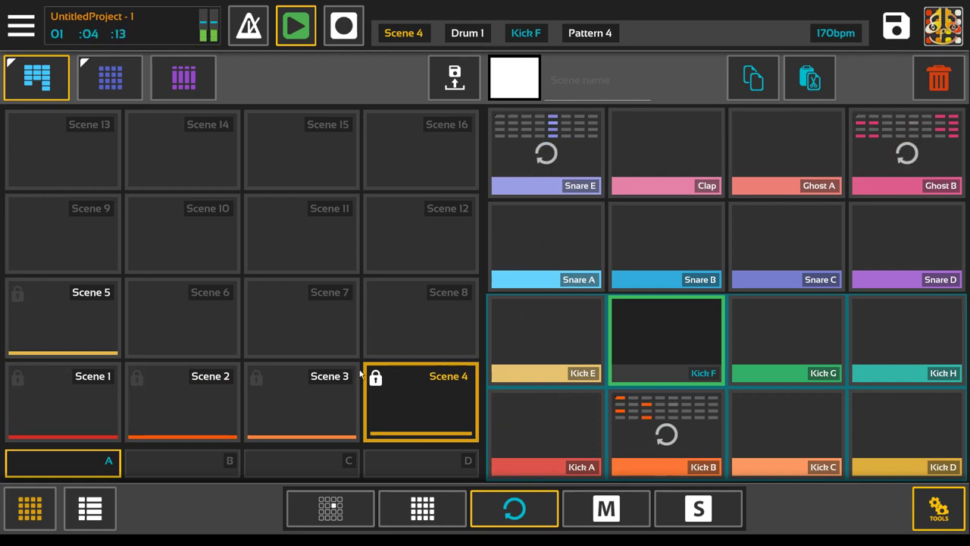
Switch to the Synth bank and audition Scenes 3, 4, 2 and 5
{"action": "left_click", "coordinate": [53, 501]}
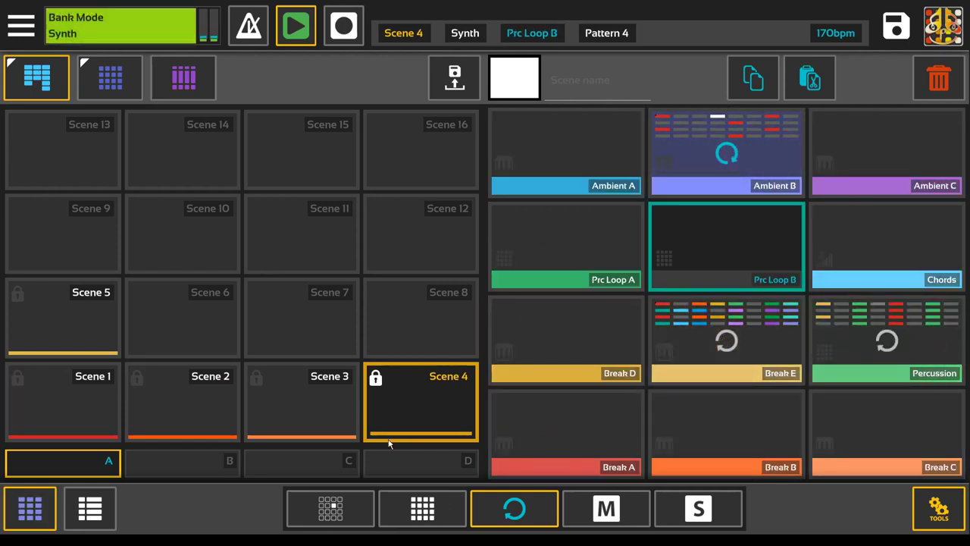
{"action": "left_click", "coordinate": [355, 424]}
{"action": "left_click", "coordinate": [415, 419]}
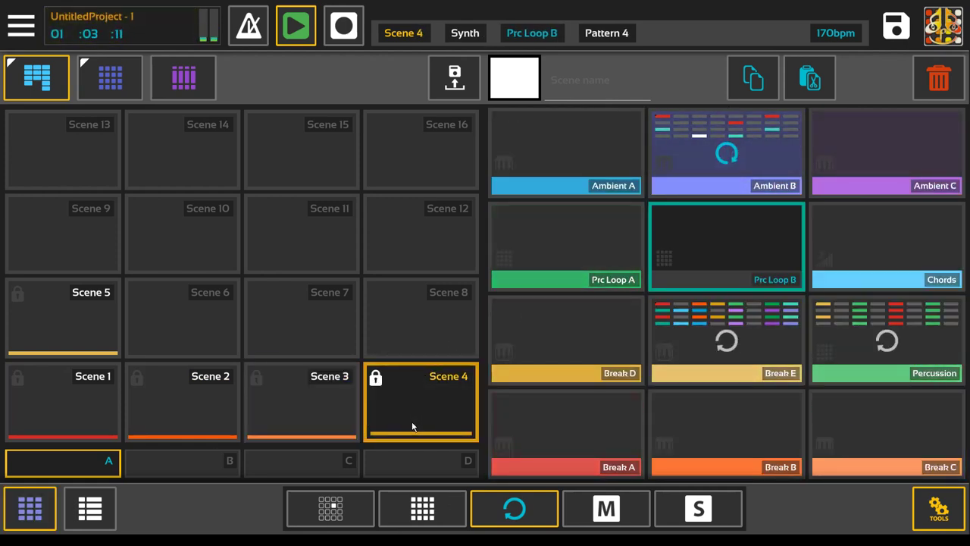
{"action": "left_click", "coordinate": [220, 420]}
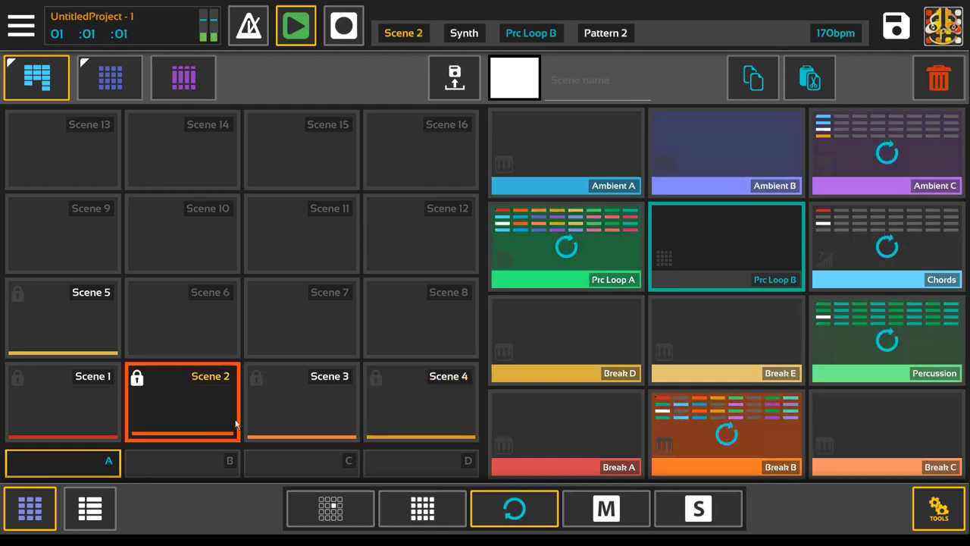
{"action": "left_click", "coordinate": [313, 422]}
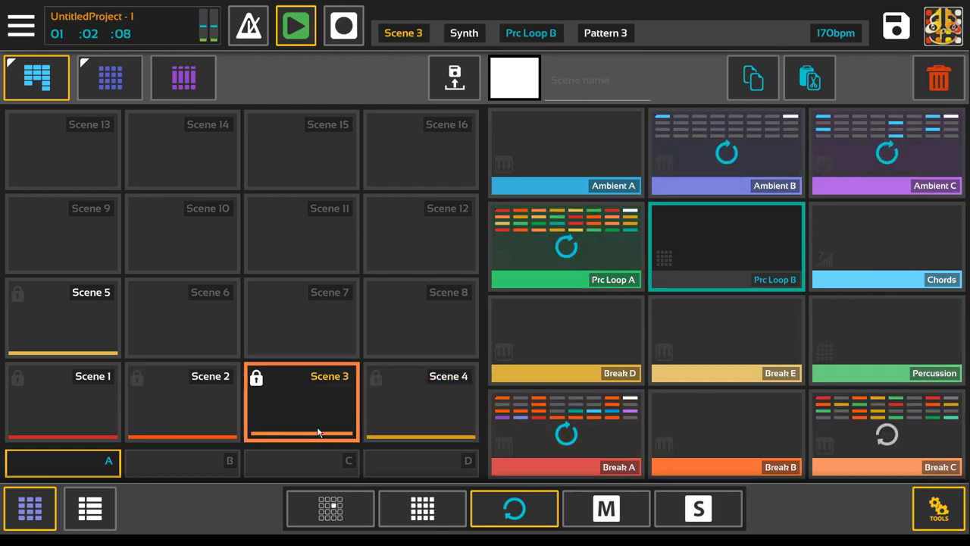
{"action": "left_click", "coordinate": [220, 418]}
{"action": "left_click", "coordinate": [311, 402]}
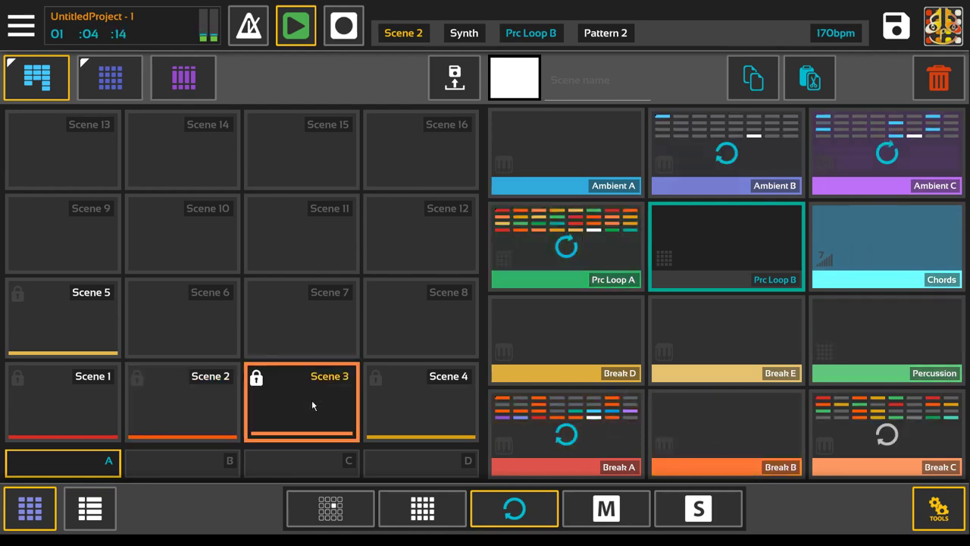
{"action": "left_click", "coordinate": [425, 410]}
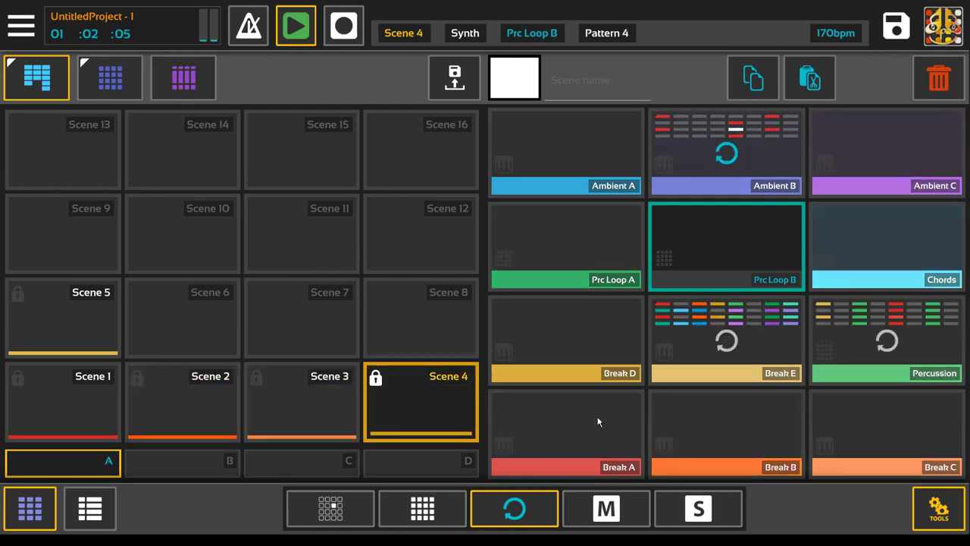
{"action": "left_click", "coordinate": [70, 304]}
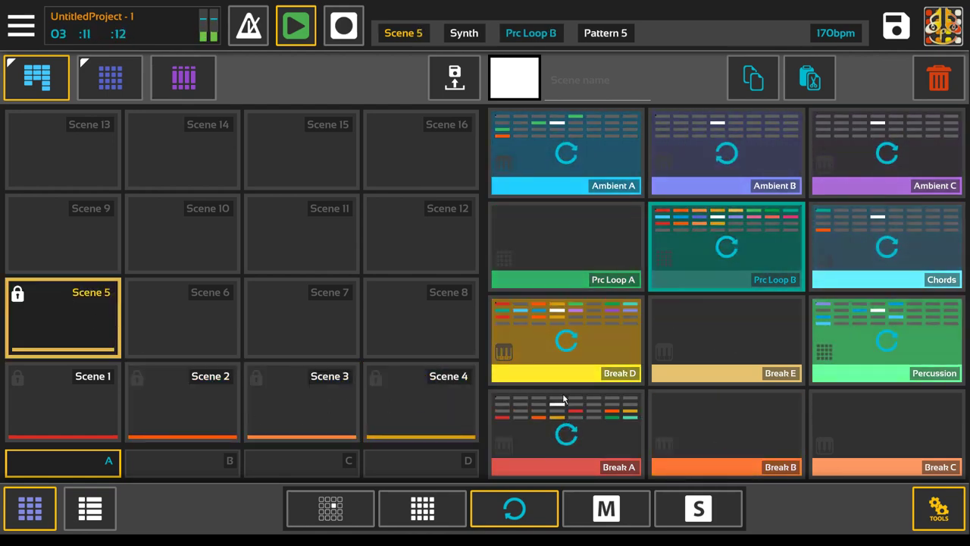
Stop the Break D and Chords loops, then audition Scenes 2 and 3
{"action": "left_click", "coordinate": [564, 373]}
{"action": "left_click", "coordinate": [853, 282]}
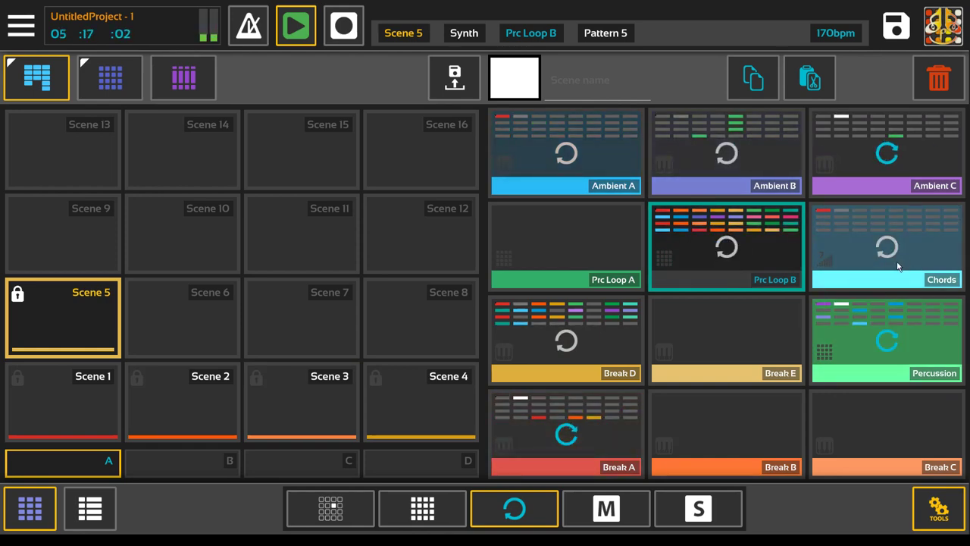
{"action": "left_click", "coordinate": [185, 416]}
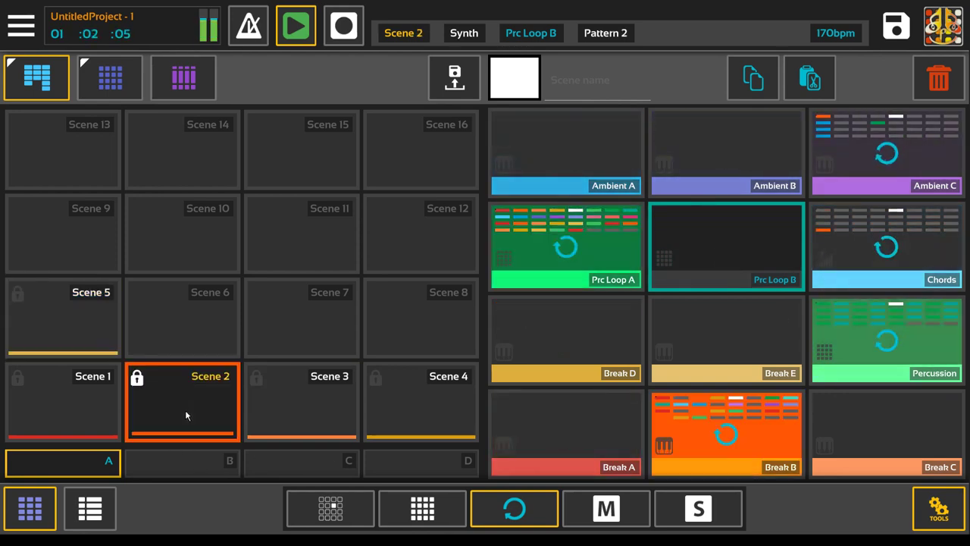
{"action": "left_click", "coordinate": [293, 401]}
Cycle through empty Scene 6, then Scenes 2 and 1, ending on Scene 4
{"action": "left_click", "coordinate": [198, 331]}
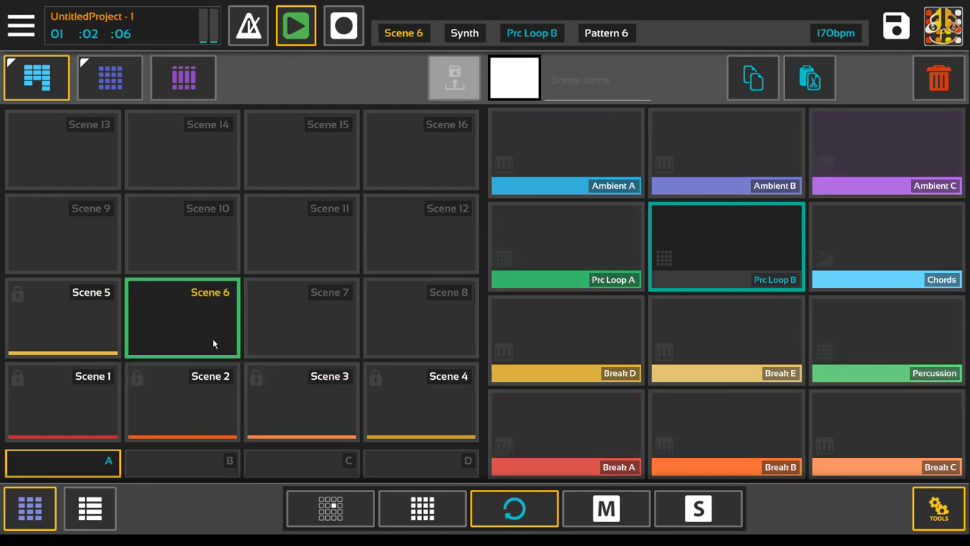
{"action": "left_click", "coordinate": [201, 430]}
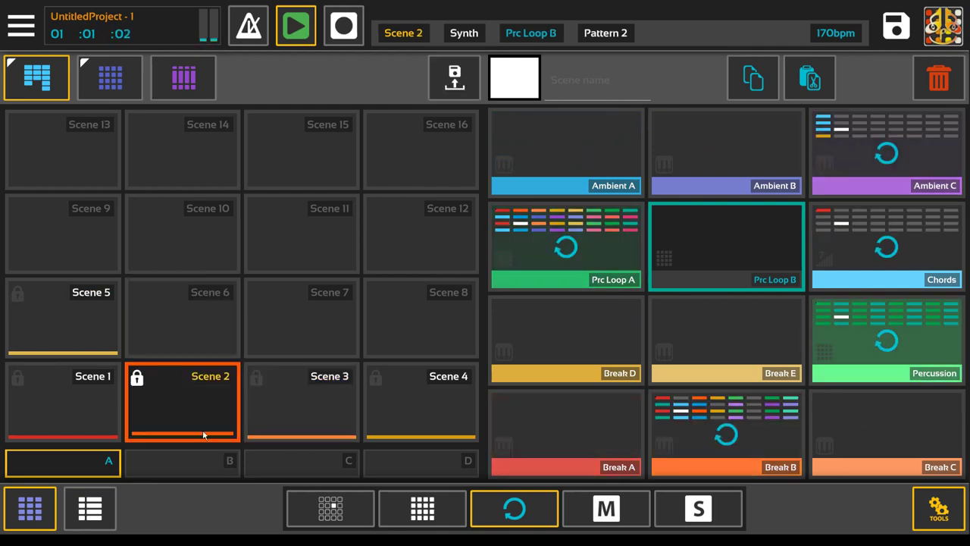
{"action": "left_click", "coordinate": [71, 413]}
{"action": "left_click", "coordinate": [437, 420]}
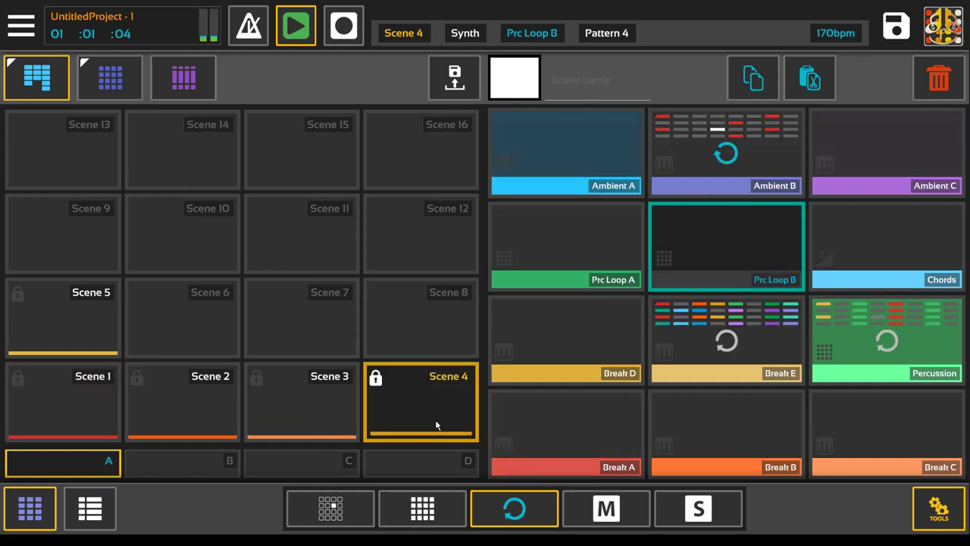
{"action": "left_click", "coordinate": [68, 413]}
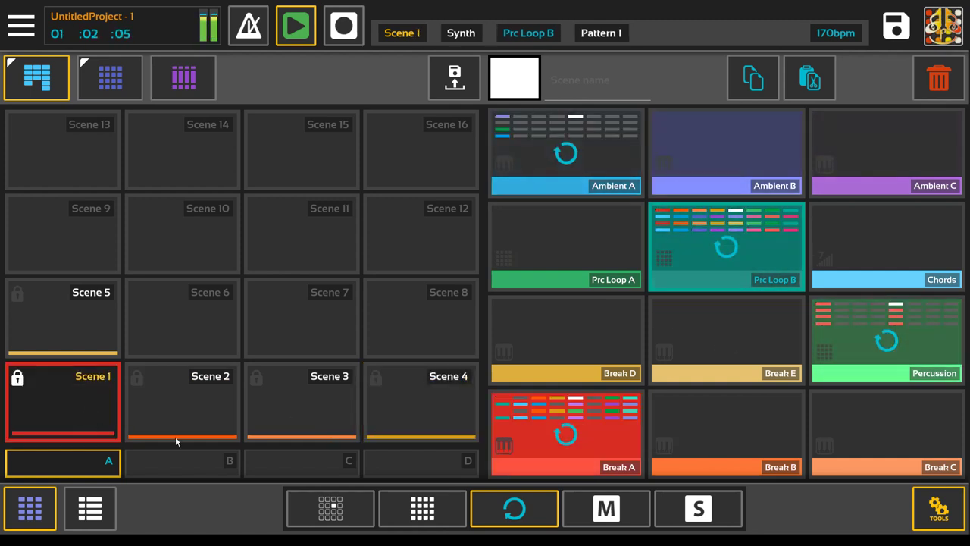
{"action": "left_click", "coordinate": [409, 414]}
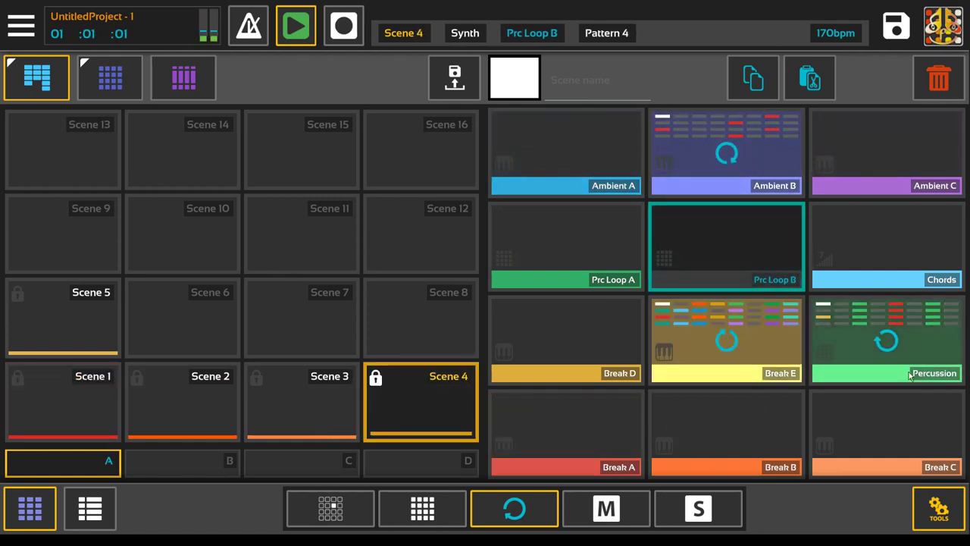
Return to the drum bank, launch Kick B, flip between Scenes 3 and 4, then stop playback
{"action": "left_click", "coordinate": [46, 517]}
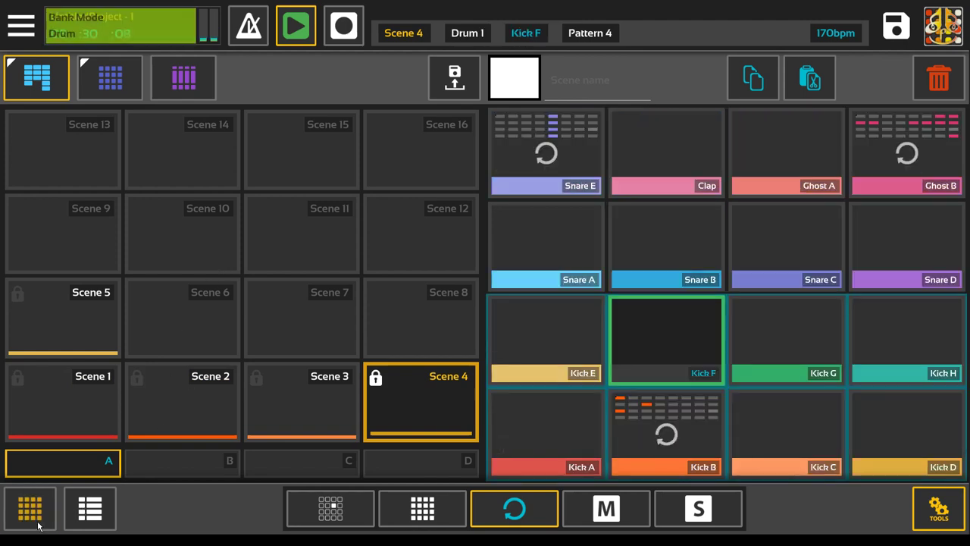
{"action": "left_click", "coordinate": [706, 445]}
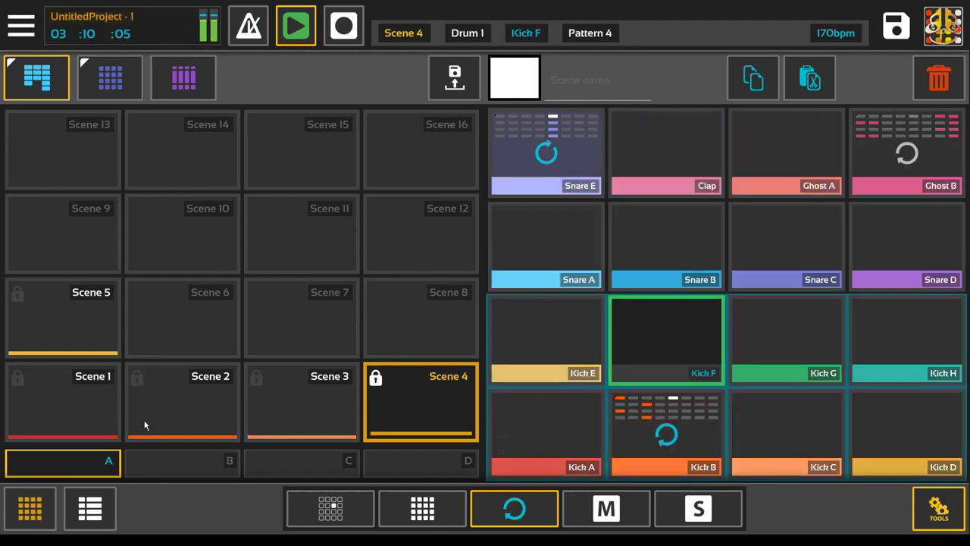
{"action": "left_click", "coordinate": [291, 413]}
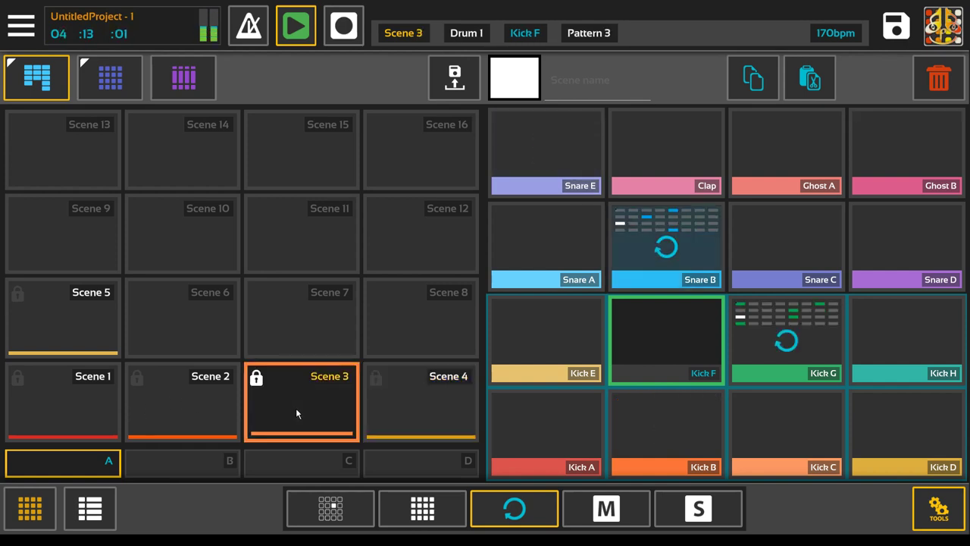
{"action": "left_click", "coordinate": [424, 422]}
{"action": "key", "text": "space"}
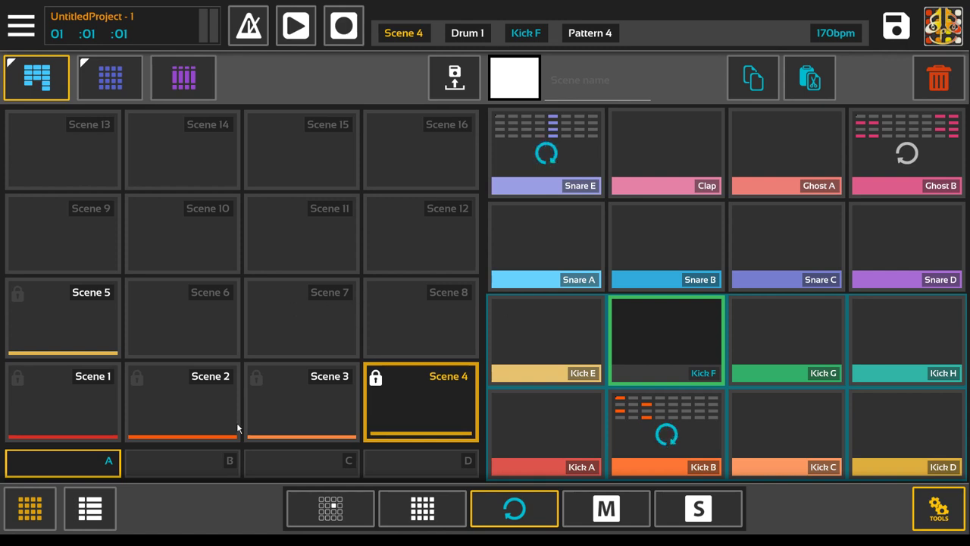
Step through Scenes 3, 2, 1 and 5, settle on Scene 3, and briefly view its Synth bank
{"action": "left_click", "coordinate": [262, 433]}
{"action": "left_click", "coordinate": [206, 396]}
{"action": "left_click", "coordinate": [94, 392]}
{"action": "left_click", "coordinate": [65, 319]}
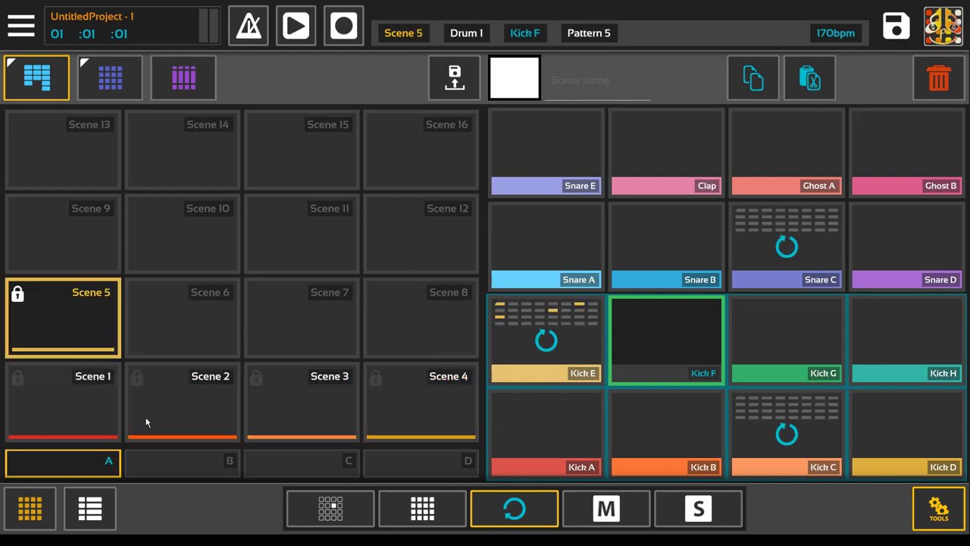
{"action": "left_click", "coordinate": [98, 413]}
{"action": "left_click", "coordinate": [308, 404]}
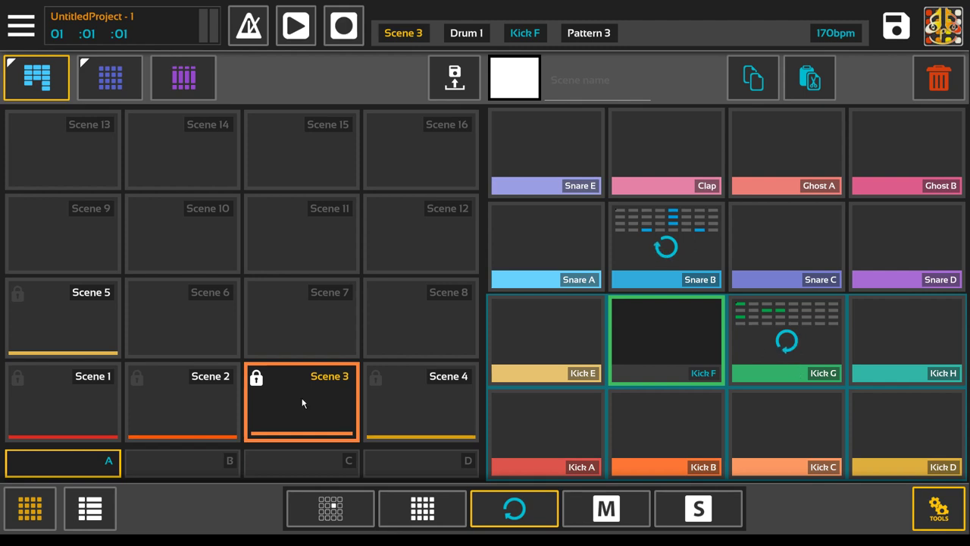
{"action": "left_click", "coordinate": [30, 517]}
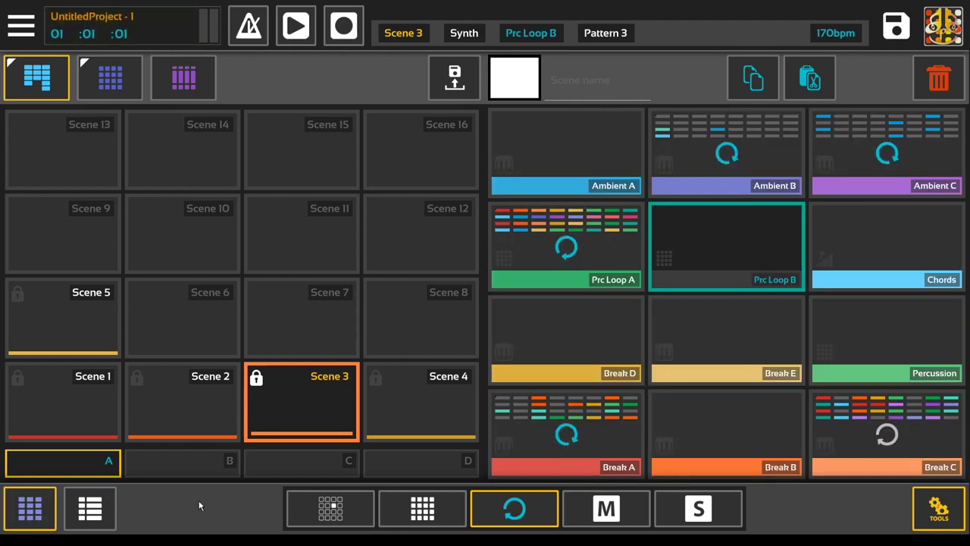
{"action": "left_click", "coordinate": [30, 515]}
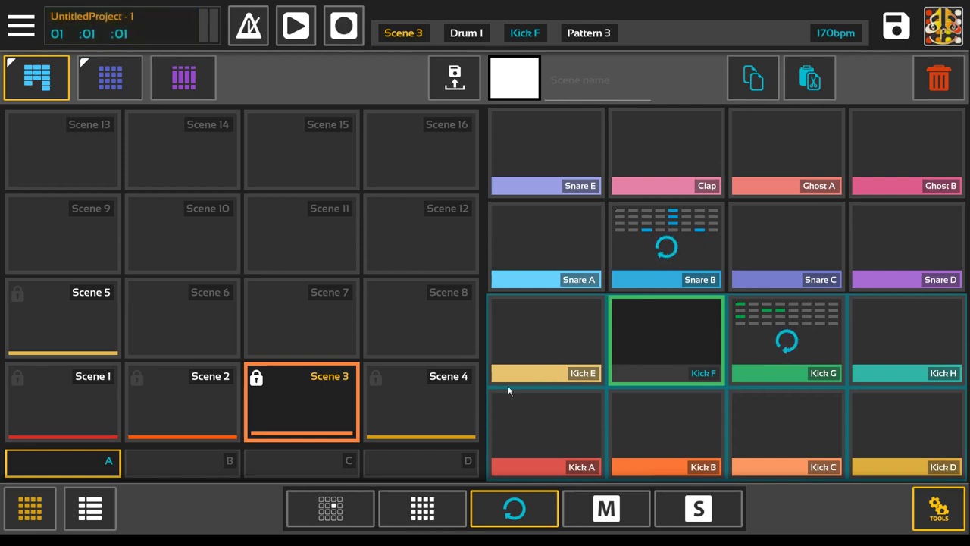
Put the pads in Select mode and pick Kick E, Kick H, the Snare pads and Ghost B
{"action": "left_click", "coordinate": [331, 508]}
{"action": "left_click", "coordinate": [561, 383]}
{"action": "left_click", "coordinate": [890, 329]}
{"action": "left_click", "coordinate": [559, 193]}
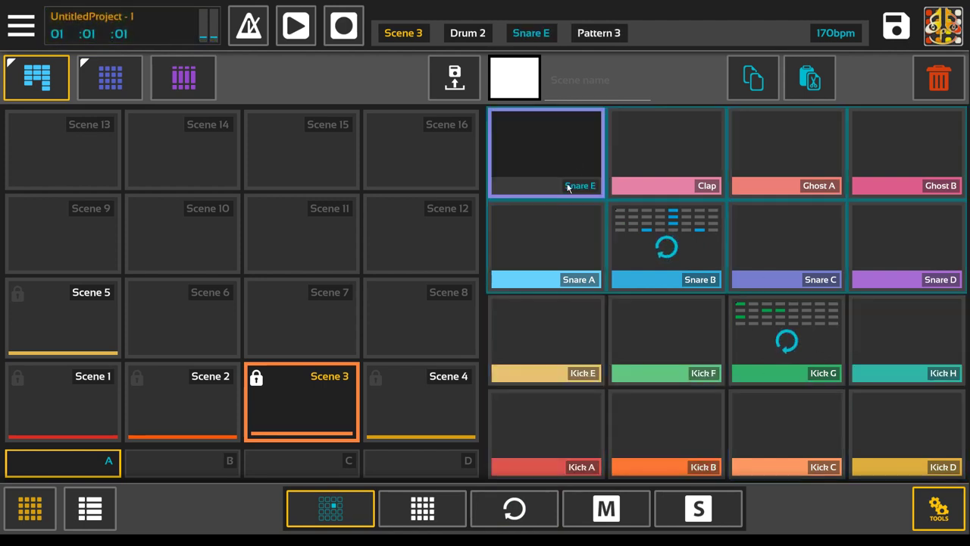
{"action": "left_click", "coordinate": [561, 238]}
{"action": "left_click", "coordinate": [668, 238]}
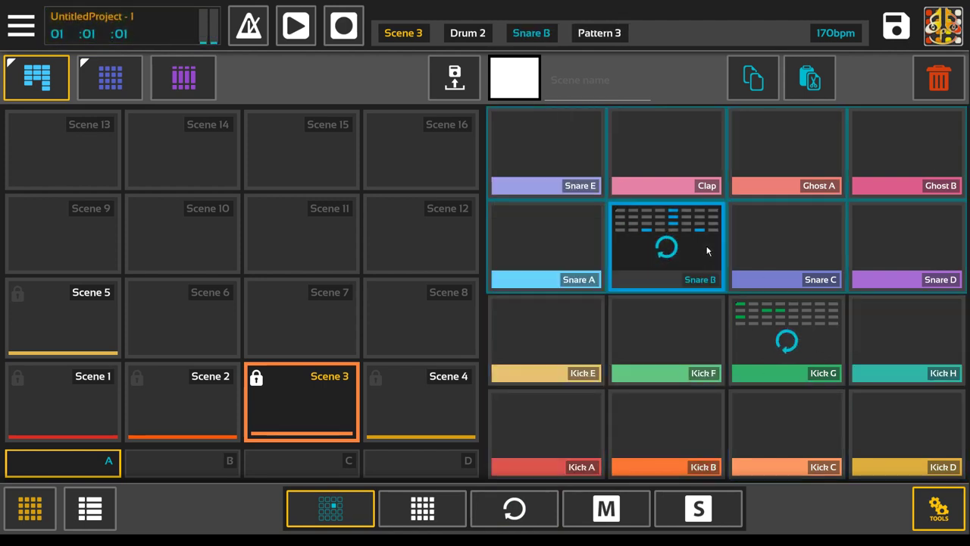
{"action": "left_click", "coordinate": [787, 238]}
{"action": "left_click", "coordinate": [895, 239]}
{"action": "left_click", "coordinate": [860, 152]}
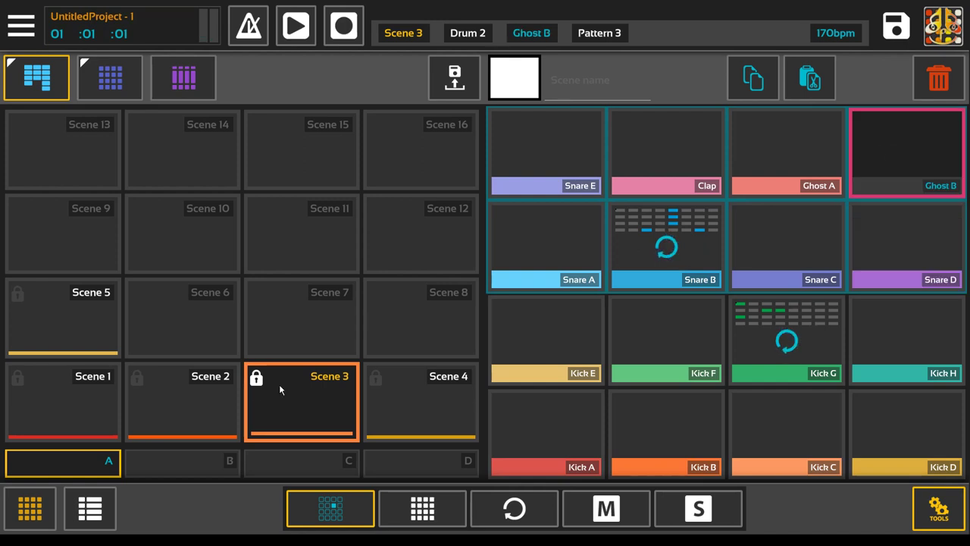
Switch Scene 3 to the Synth bank and select Break A, Break B, then Break C
{"action": "left_click", "coordinate": [31, 508]}
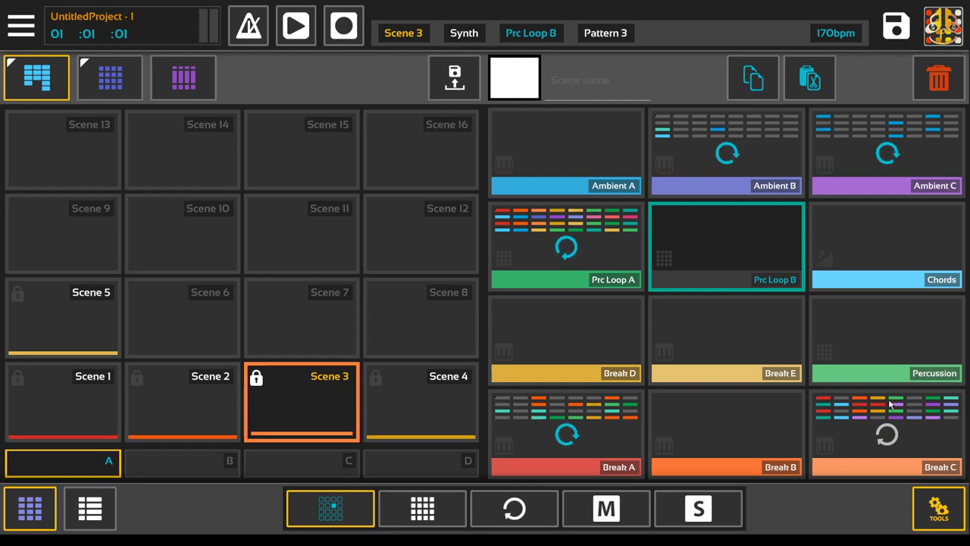
{"action": "left_click", "coordinate": [550, 437]}
{"action": "left_click", "coordinate": [750, 434]}
{"action": "left_click", "coordinate": [879, 439]}
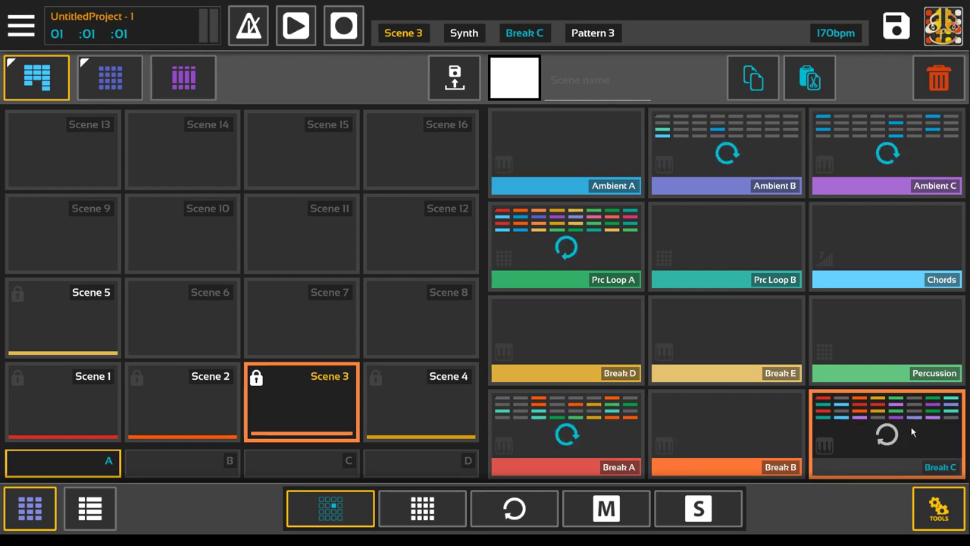
{"action": "left_click", "coordinate": [176, 85]}
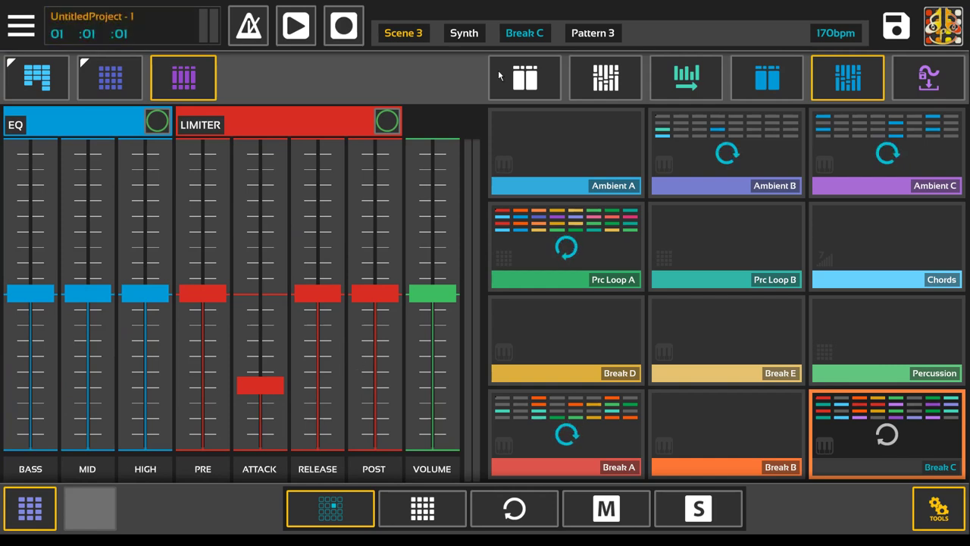
{"action": "left_click", "coordinate": [605, 78]}
{"action": "left_click", "coordinate": [530, 85]}
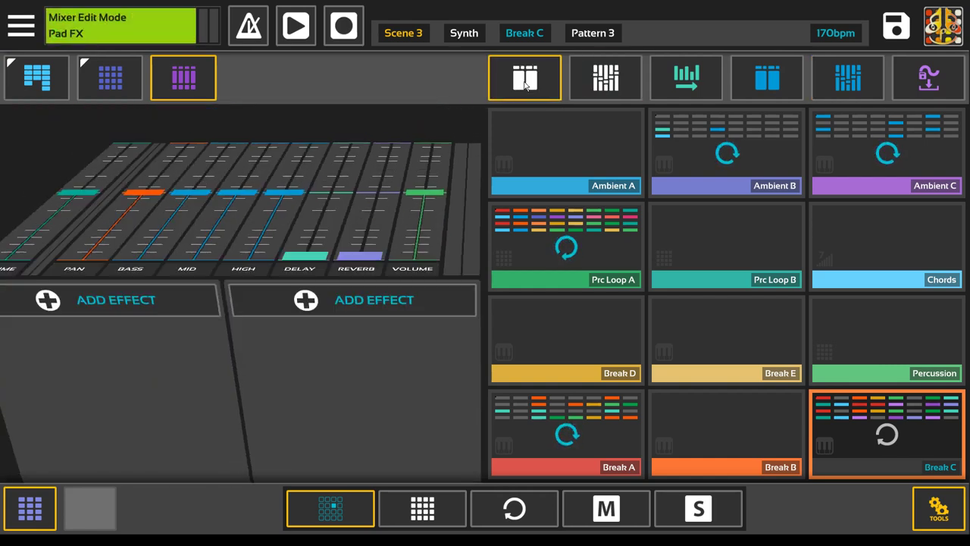
{"action": "left_click", "coordinate": [606, 77]}
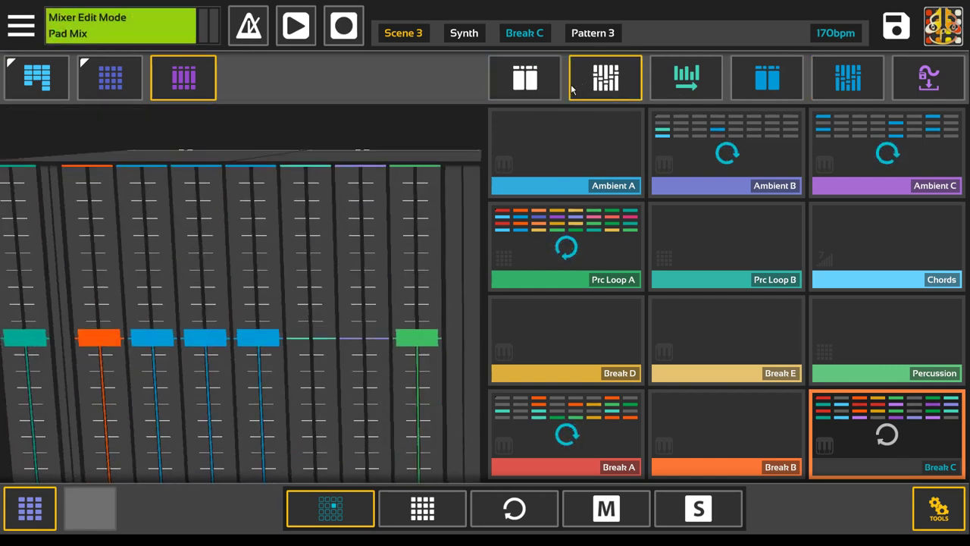
{"action": "left_click", "coordinate": [555, 86]}
{"action": "left_click", "coordinate": [37, 77]}
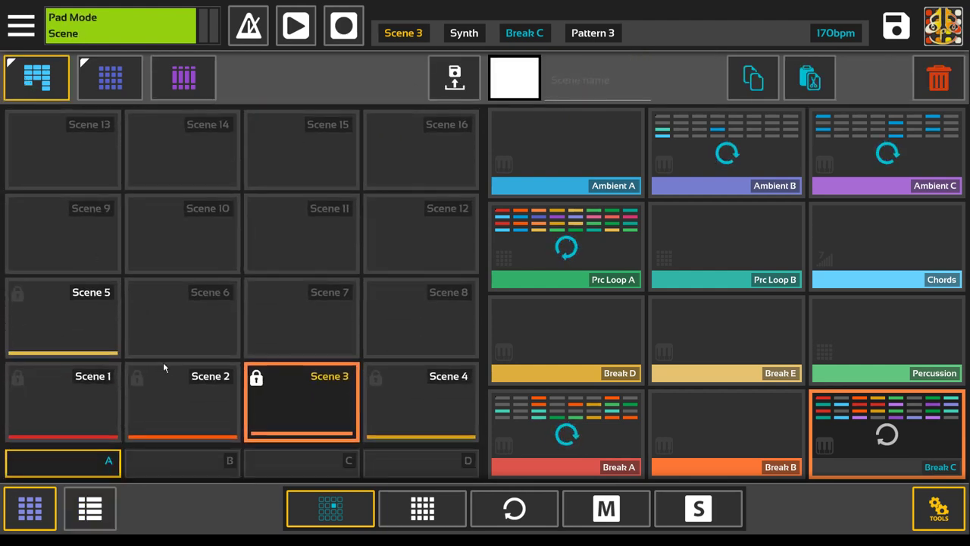
{"action": "left_click", "coordinate": [185, 412]}
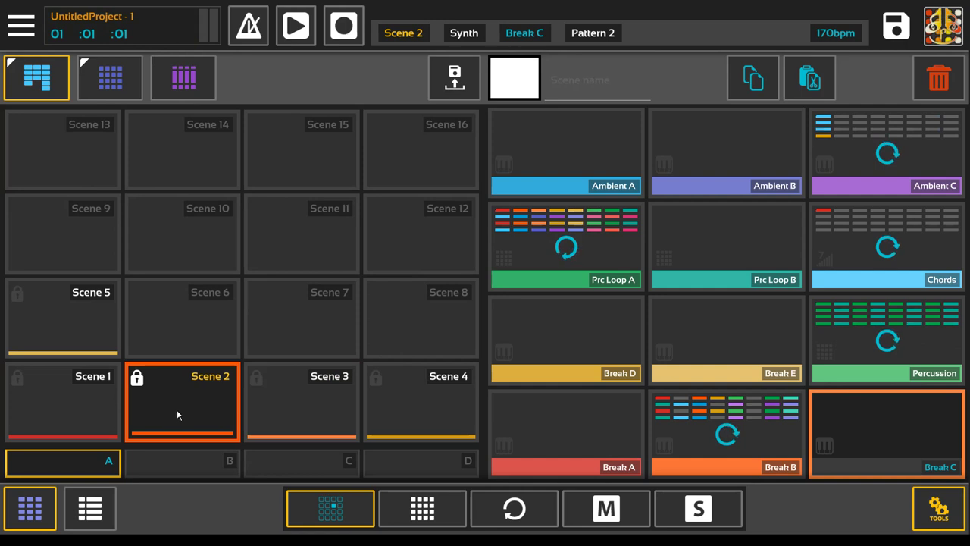
{"action": "left_click", "coordinate": [315, 399]}
{"action": "left_click", "coordinate": [398, 391]}
{"action": "left_click", "coordinate": [303, 393]}
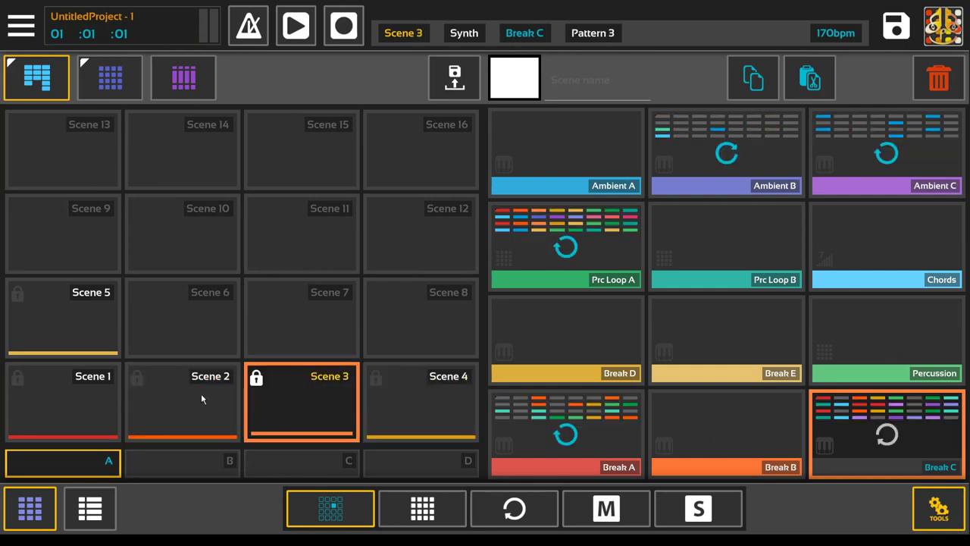
In song view, drag Scene 2 into Section 1 and Scene 3 into Section 2, then play and stop
{"action": "left_click", "coordinate": [90, 512]}
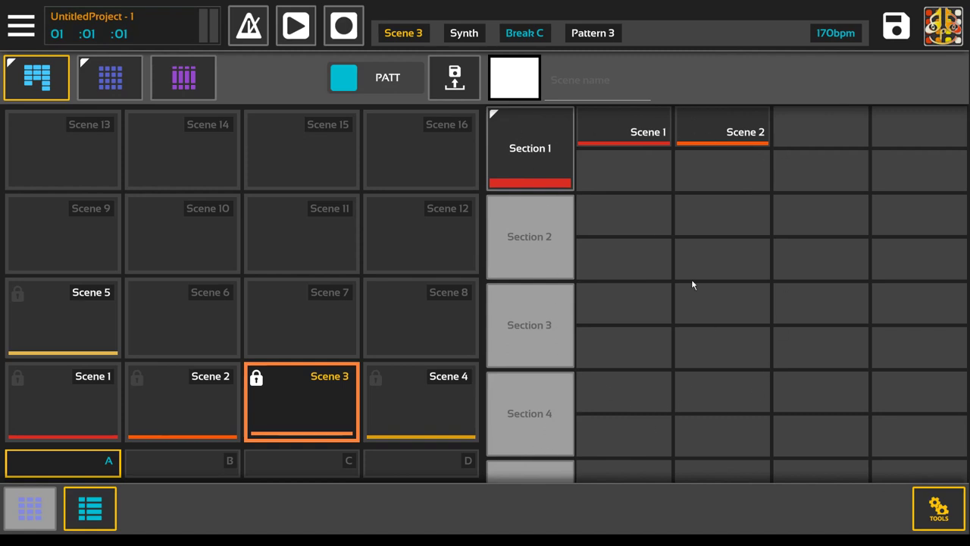
{"action": "left_click_drag", "start_coordinate": [216, 398], "coordinate": [831, 141]}
{"action": "left_click_drag", "start_coordinate": [264, 411], "coordinate": [684, 280]}
{"action": "left_click", "coordinate": [509, 232]}
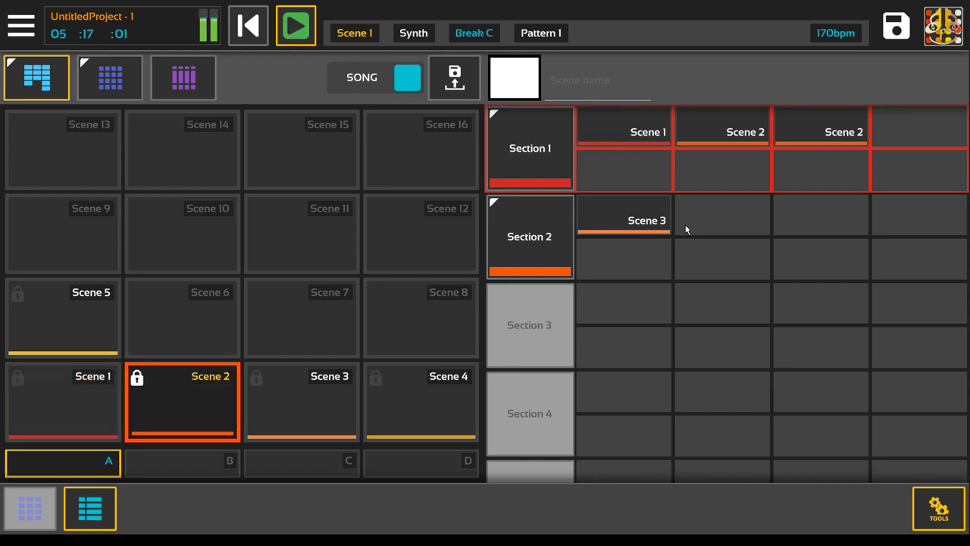
{"action": "left_click", "coordinate": [294, 36]}
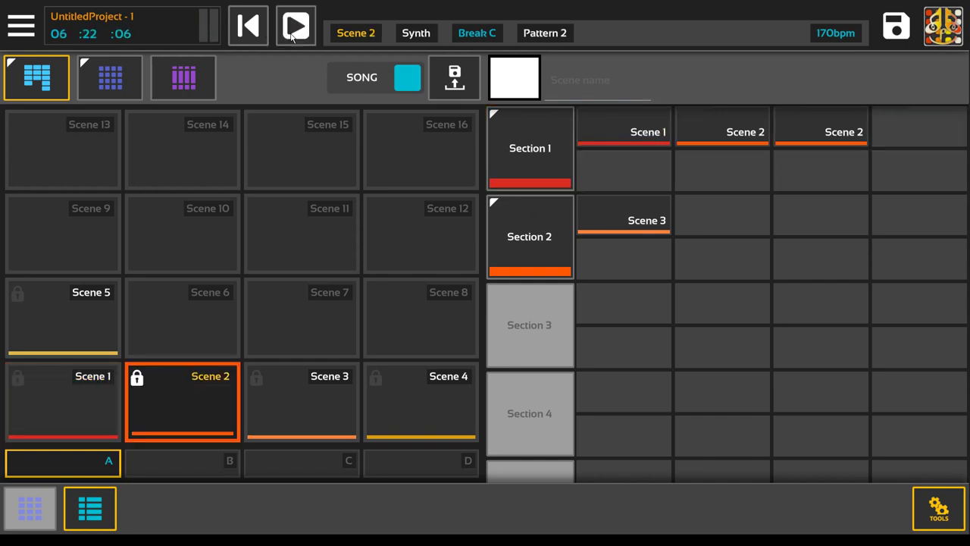
Return to pattern mode, step through Scenes 1–4, show Scene 4's pad grid, and arm recording
{"action": "left_click", "coordinate": [381, 81]}
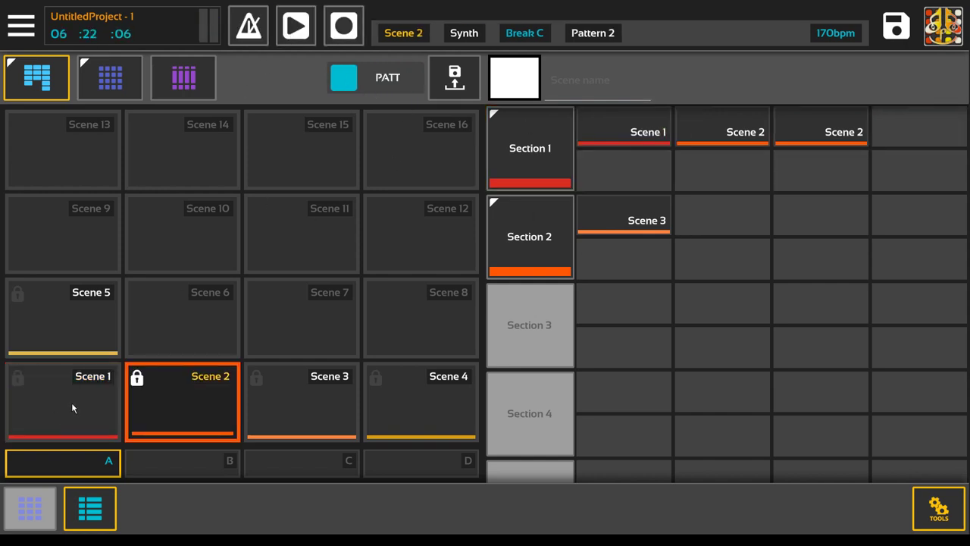
{"action": "left_click", "coordinate": [68, 421]}
{"action": "left_click", "coordinate": [182, 410]}
{"action": "left_click", "coordinate": [341, 409]}
{"action": "left_click", "coordinate": [421, 417]}
{"action": "left_click", "coordinate": [85, 501]}
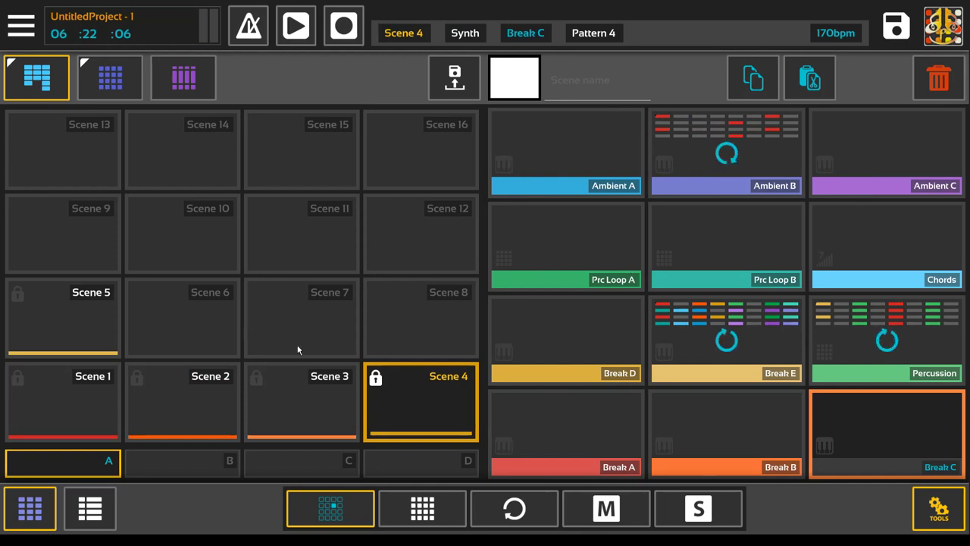
{"action": "left_click", "coordinate": [355, 38]}
Open the step sequencer for Prc Loop A and add hits on steps 1 and 5 at full velocity
{"action": "left_click", "coordinate": [90, 90]}
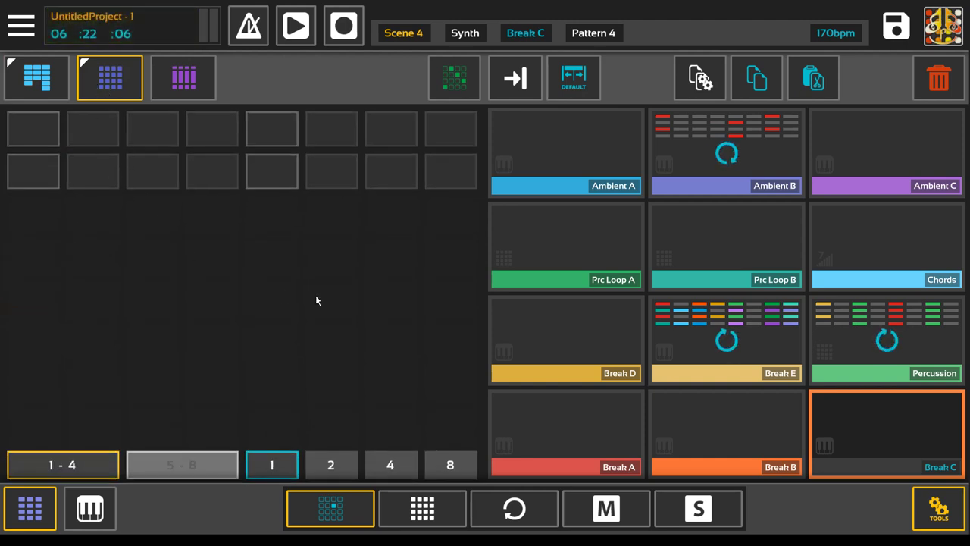
{"action": "left_click", "coordinate": [611, 144]}
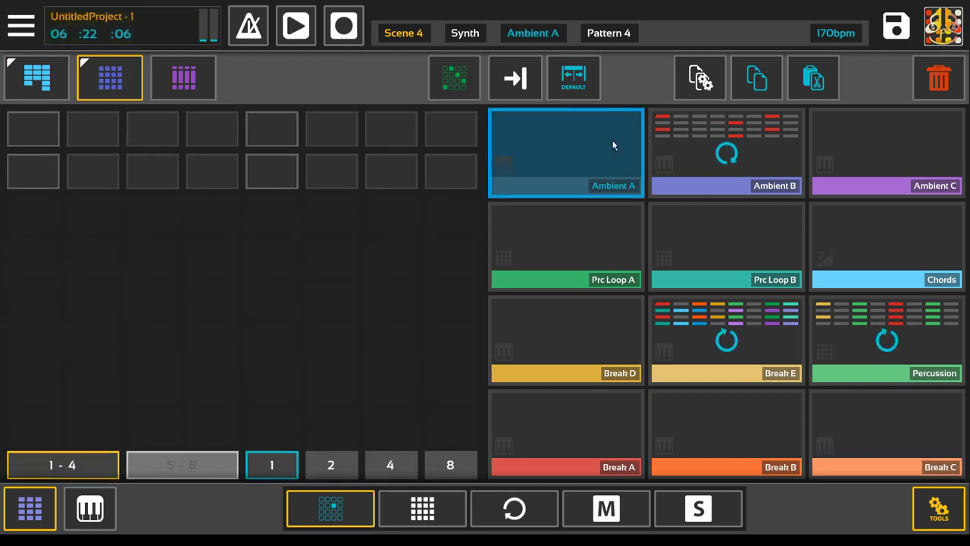
{"action": "left_click", "coordinate": [589, 238]}
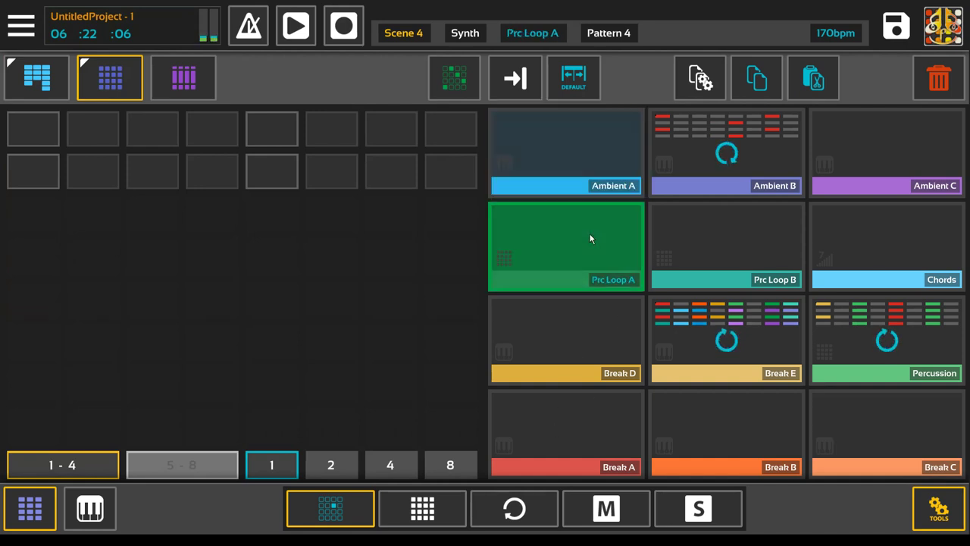
{"action": "left_click", "coordinate": [33, 129]}
{"action": "left_click", "coordinate": [267, 127]}
{"action": "mouse_move", "coordinate": [263, 124]}
{"action": "left_mouse_down"}
{"action": "mouse_move", "coordinate": [295, 142]}
{"action": "mouse_move", "coordinate": [336, 119]}
{"action": "left_mouse_up"}
{"action": "left_click", "coordinate": [383, 125]}
Add a step 7 hit moved to step 15, then use Move mode to shift step 5 to step 13
{"action": "left_click", "coordinate": [387, 179]}
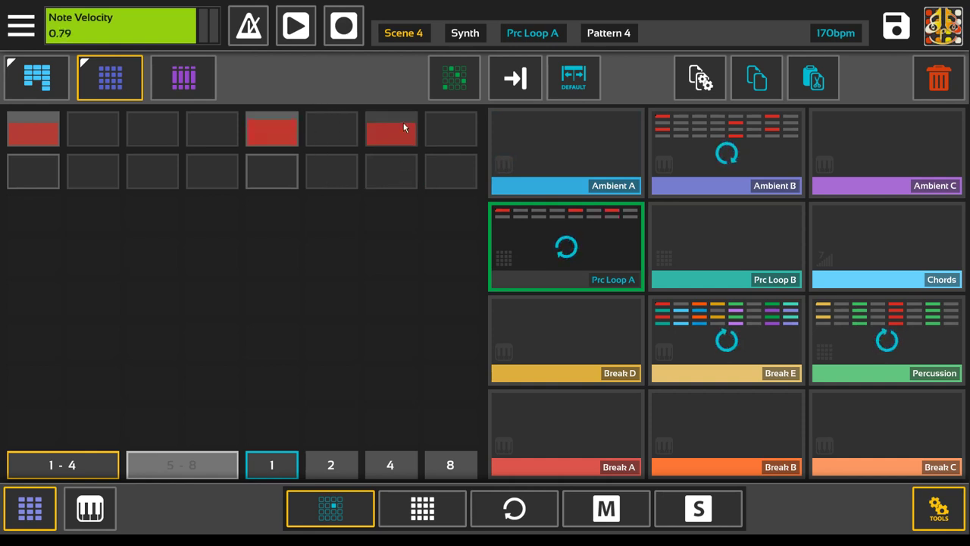
{"action": "left_click_drag", "start_coordinate": [403, 125], "coordinate": [391, 173]}
{"action": "left_click", "coordinate": [574, 77]}
{"action": "mouse_move", "coordinate": [33, 130]}
{"action": "left_mouse_down"}
{"action": "mouse_move", "coordinate": [178, 161]}
{"action": "mouse_move", "coordinate": [212, 129]}
{"action": "mouse_move", "coordinate": [122, 139]}
{"action": "mouse_move", "coordinate": [34, 130]}
{"action": "left_mouse_up"}
{"action": "left_click_drag", "start_coordinate": [249, 141], "coordinate": [270, 168]}
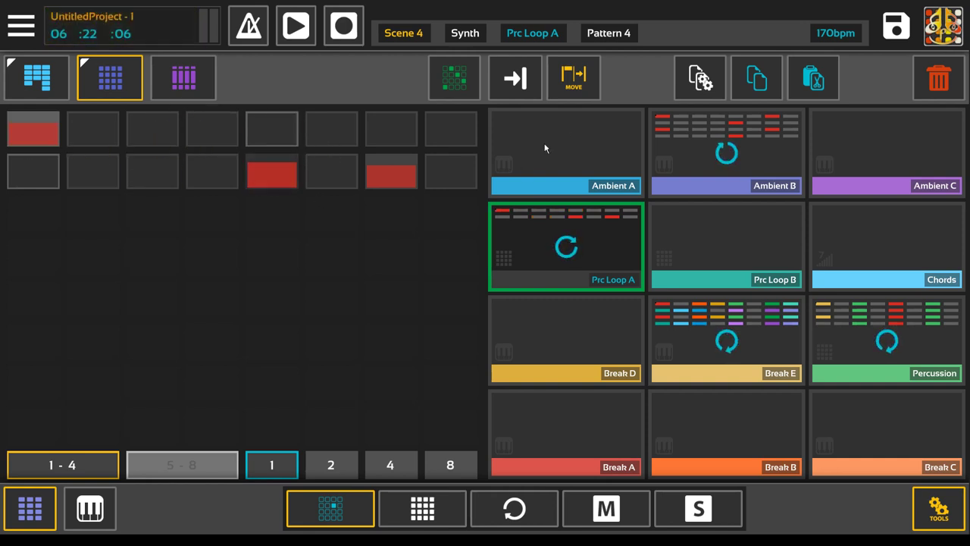
Switch to keyboard notes, drop Pla G onto the steps, and audition Pla F, I, M, N, P and H
{"action": "left_click", "coordinate": [77, 521]}
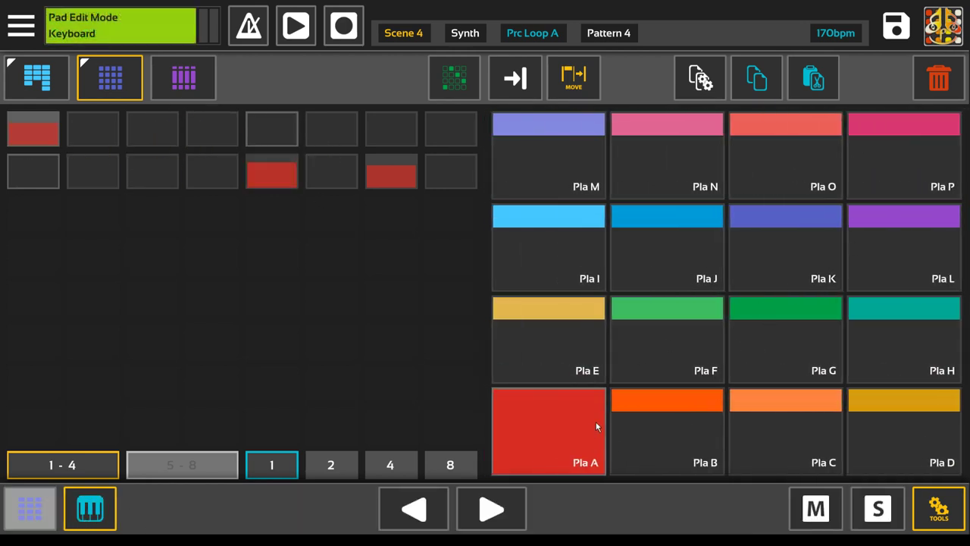
{"action": "left_click_drag", "start_coordinate": [765, 345], "coordinate": [311, 234]}
{"action": "left_click", "coordinate": [687, 334]}
{"action": "left_click", "coordinate": [556, 249]}
{"action": "left_click", "coordinate": [576, 163]}
{"action": "left_click", "coordinate": [669, 164]}
{"action": "left_click", "coordinate": [915, 183]}
{"action": "left_click", "coordinate": [904, 341]}
Audition Pla D, C and B, place Pla A and Pla M on step 7, then return to clips
{"action": "left_click", "coordinate": [893, 421]}
{"action": "left_click", "coordinate": [782, 434]}
{"action": "left_click", "coordinate": [670, 433]}
{"action": "left_click_drag", "start_coordinate": [562, 430], "coordinate": [391, 130]}
{"action": "left_click_drag", "start_coordinate": [583, 167], "coordinate": [401, 128]}
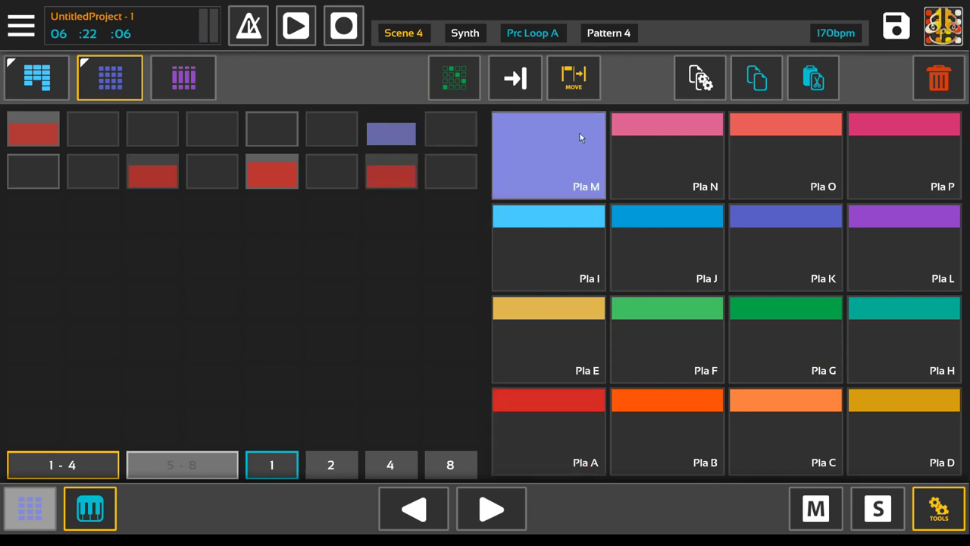
{"action": "left_click", "coordinate": [104, 503]}
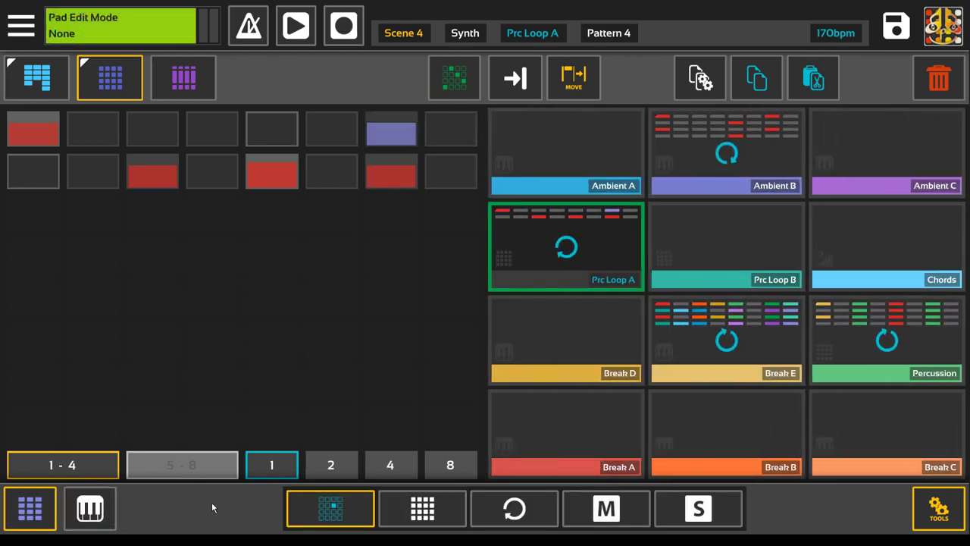
Select Break D, switch to keyboard notes, and place the green C3-row note on the steps
{"action": "left_click", "coordinate": [597, 383]}
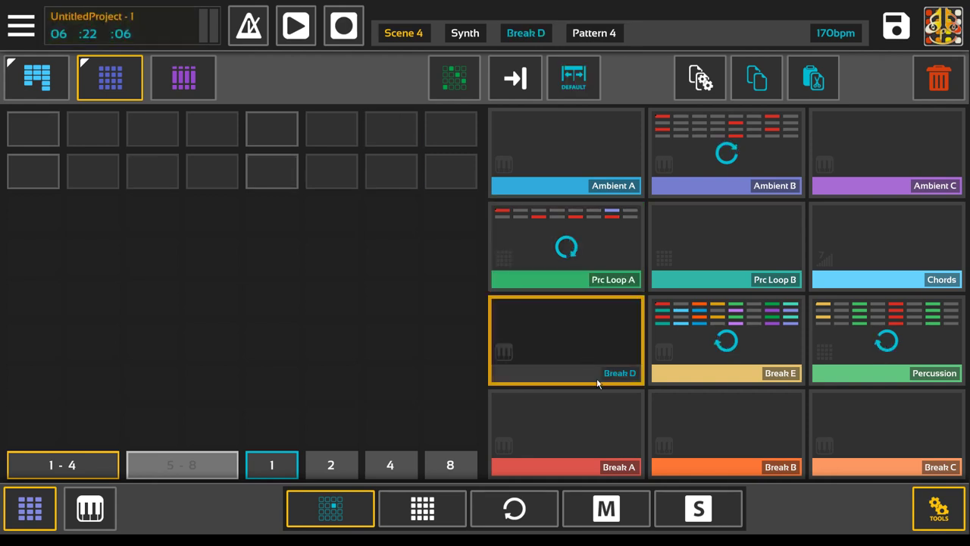
{"action": "left_click", "coordinate": [89, 508]}
{"action": "left_click", "coordinate": [550, 235]}
{"action": "left_click", "coordinate": [630, 204]}
{"action": "left_click_drag", "start_coordinate": [631, 204], "coordinate": [272, 133]}
Start playback, solo Break D, and add hits on steps 11, 14 and 8, plus quiet 15 and 16
{"action": "left_click", "coordinate": [290, 18]}
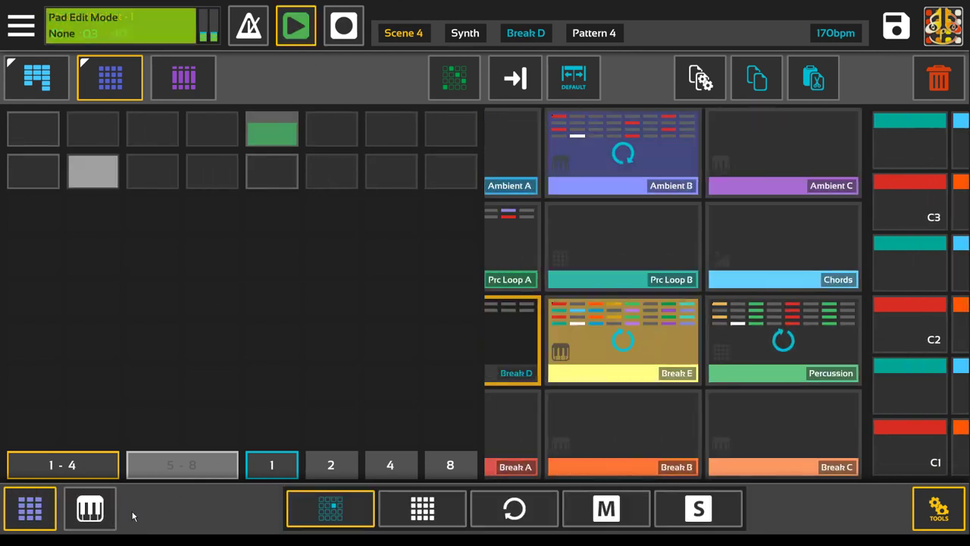
{"action": "left_click", "coordinate": [699, 508]}
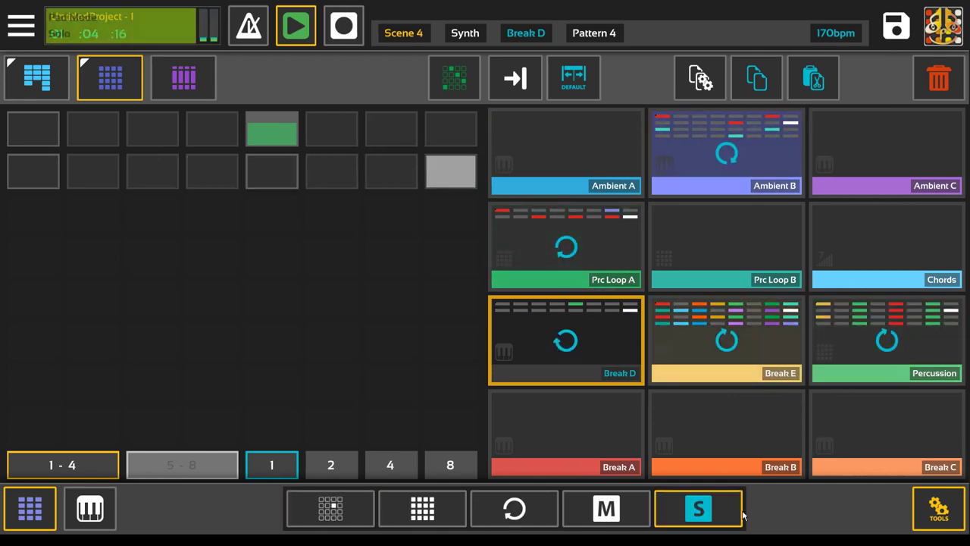
{"action": "left_click", "coordinate": [152, 175]}
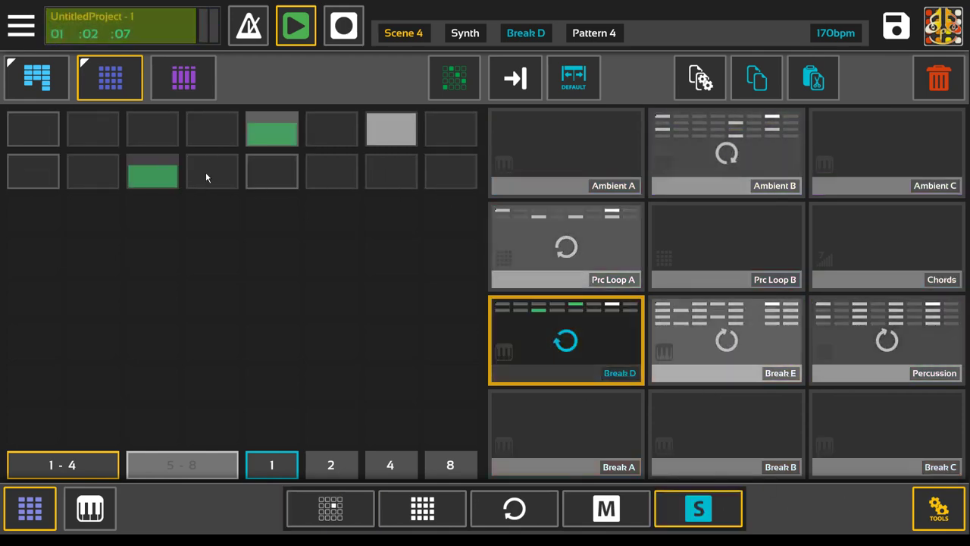
{"action": "left_click", "coordinate": [331, 174]}
{"action": "left_click", "coordinate": [451, 133]}
{"action": "left_click", "coordinate": [391, 182]}
{"action": "left_click", "coordinate": [451, 184]}
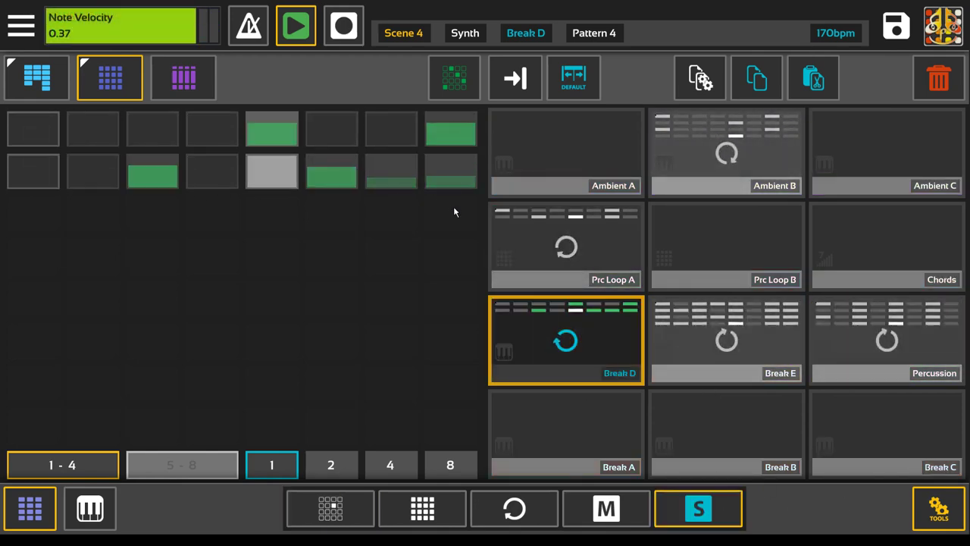
Place another C3 keyboard note on the steps and return the pads to clips
{"action": "left_click", "coordinate": [89, 507]}
{"action": "left_click_drag", "start_coordinate": [533, 193], "coordinate": [163, 132]}
{"action": "left_click", "coordinate": [104, 507]}
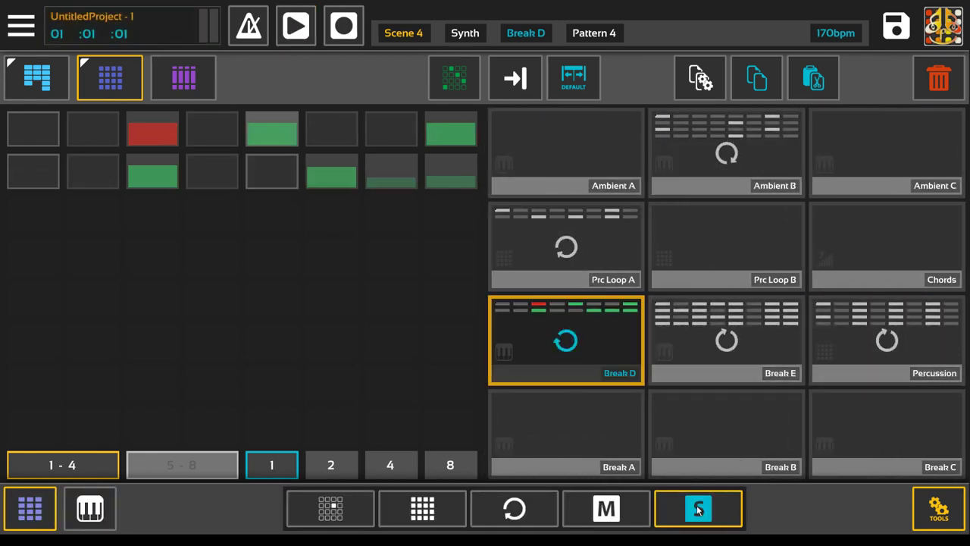
Toggle between the scene grid and step sequencer, ending on Break D's step grid
{"action": "left_click", "coordinate": [40, 96]}
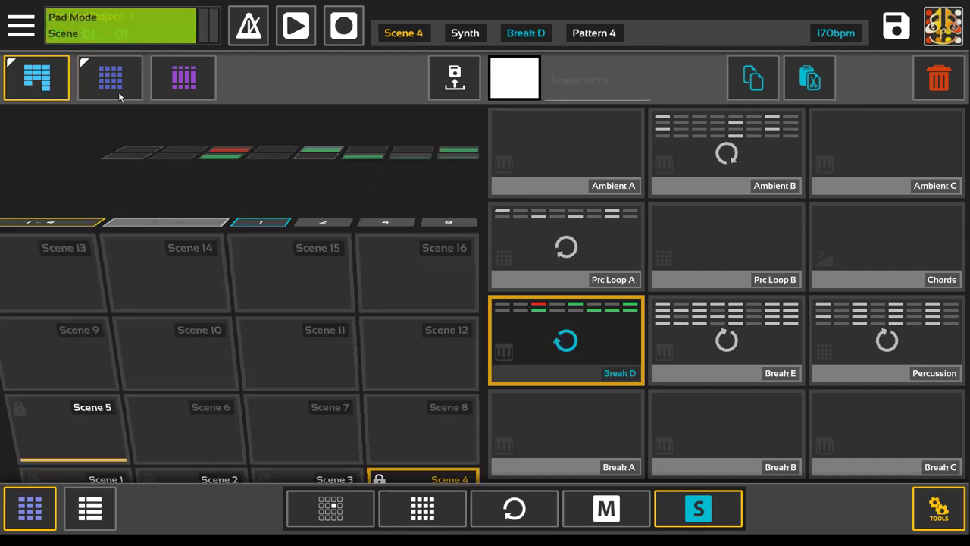
{"action": "left_click", "coordinate": [110, 78]}
{"action": "left_click", "coordinate": [31, 80]}
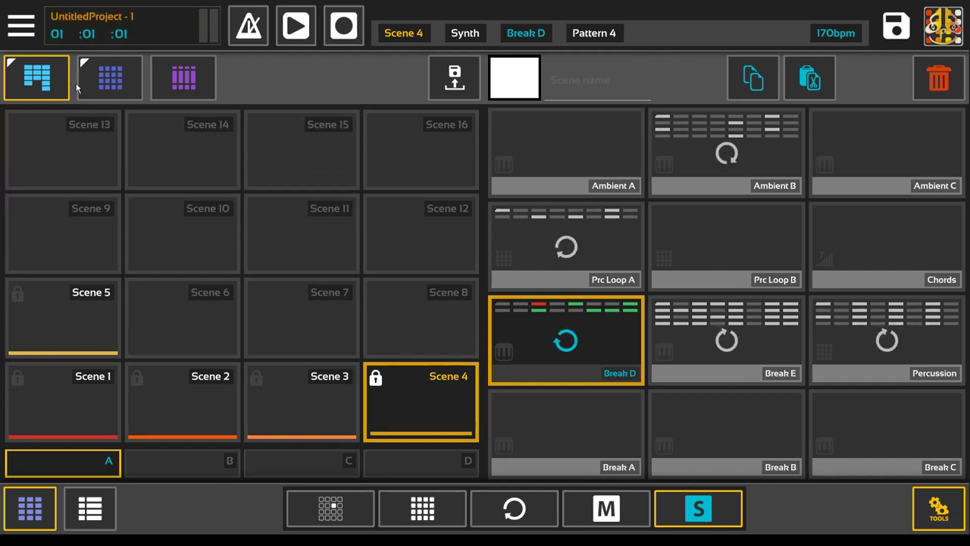
{"action": "left_click", "coordinate": [112, 82]}
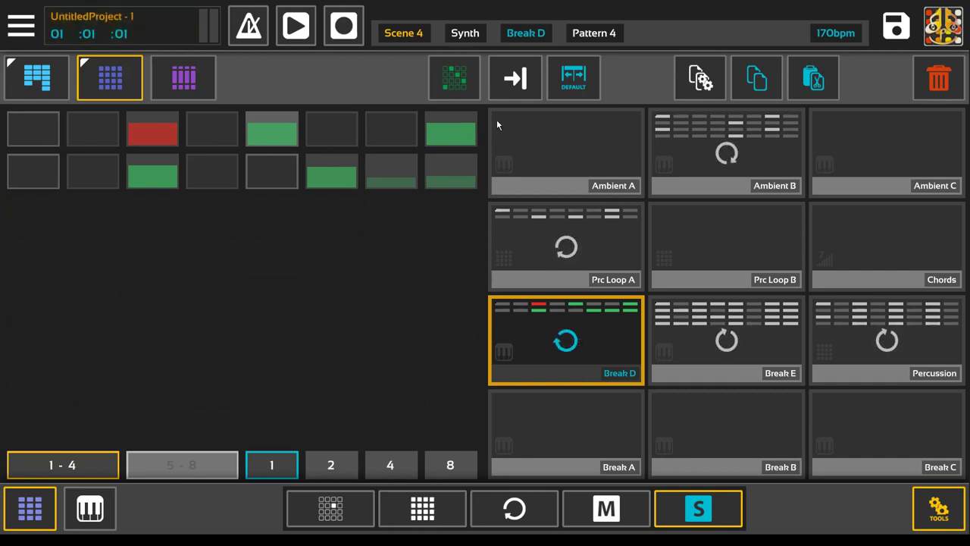
Open Break D's note editor, toggle Keyboard pad mode on and off, then reopen the editor
{"action": "left_click", "coordinate": [454, 78]}
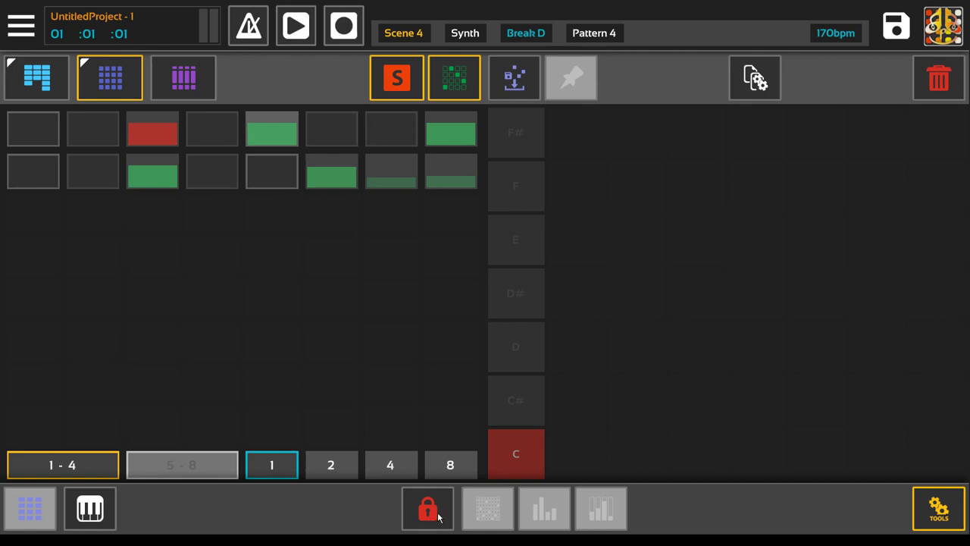
{"action": "left_click", "coordinate": [399, 81]}
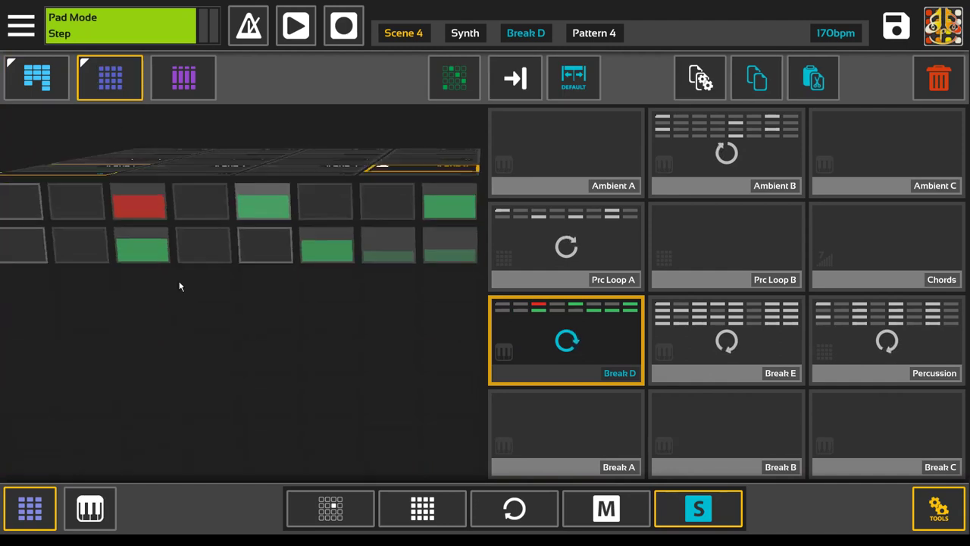
{"action": "left_click", "coordinate": [106, 521]}
{"action": "left_click", "coordinate": [106, 522]}
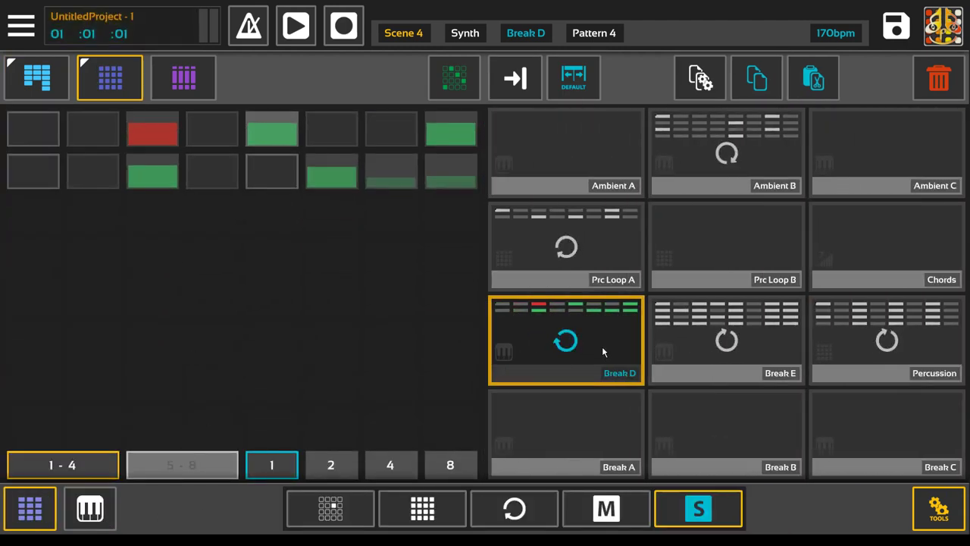
{"action": "left_click", "coordinate": [454, 78]}
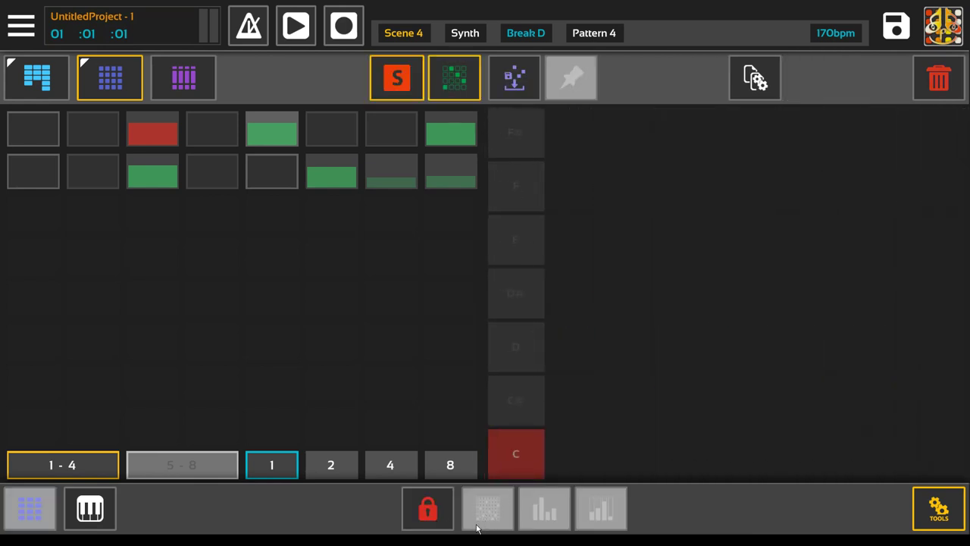
Unlock and activate Break D's arpeggiator, then start playback
{"action": "left_click", "coordinate": [427, 509]}
{"action": "left_click", "coordinate": [487, 509]}
{"action": "left_click", "coordinate": [490, 321]}
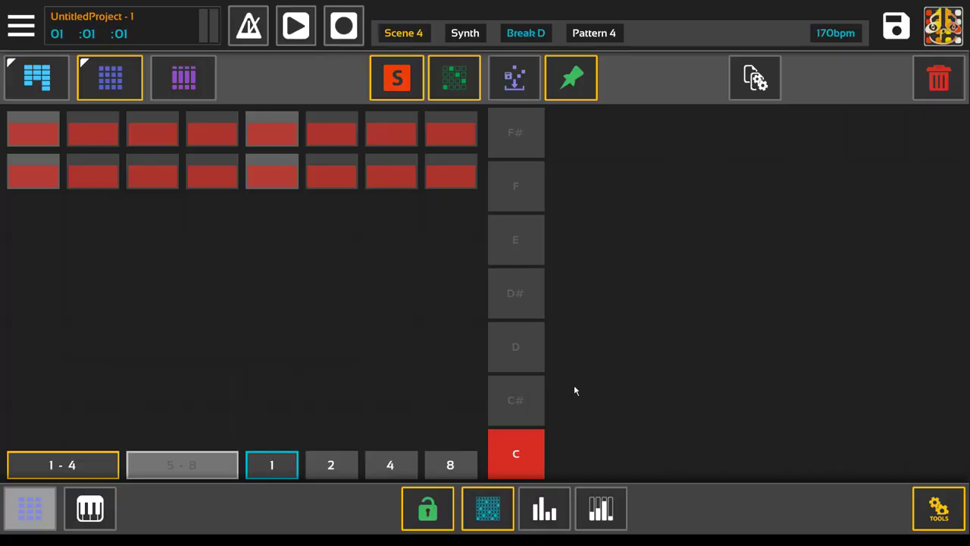
{"action": "left_click", "coordinate": [292, 18]}
Set the arpeggio notes to D, three cleared steps, then D#, F#, D# and A
{"action": "left_click", "coordinate": [545, 509]}
{"action": "mouse_move", "coordinate": [613, 430]}
{"action": "left_mouse_down"}
{"action": "mouse_move", "coordinate": [654, 471]}
{"action": "mouse_move", "coordinate": [694, 470]}
{"action": "mouse_move", "coordinate": [743, 443]}
{"action": "mouse_move", "coordinate": [762, 376]}
{"action": "mouse_move", "coordinate": [832, 338]}
{"action": "mouse_move", "coordinate": [823, 311]}
{"action": "left_mouse_up"}
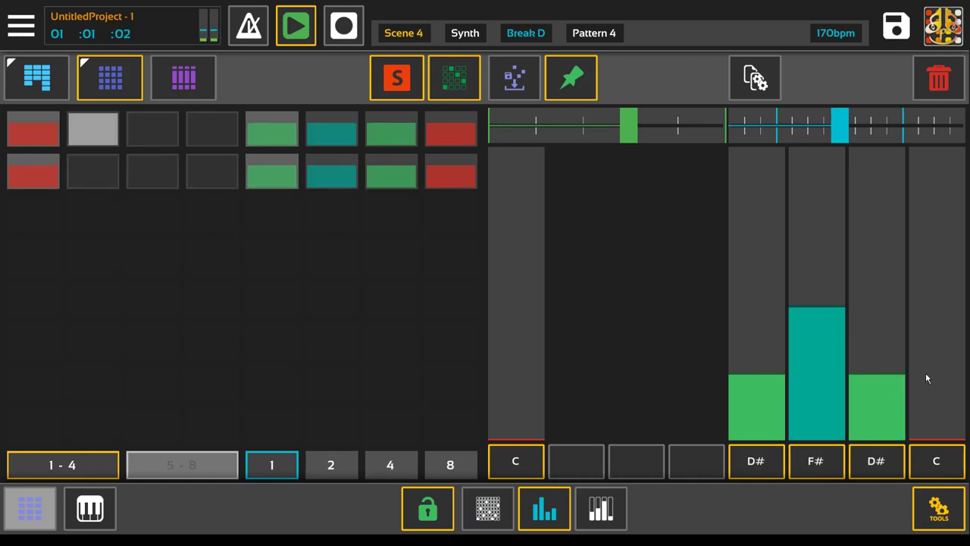
{"action": "mouse_move", "coordinate": [937, 413]}
{"action": "left_mouse_down"}
{"action": "mouse_move", "coordinate": [950, 349]}
{"action": "mouse_move", "coordinate": [933, 241]}
{"action": "left_mouse_up"}
{"action": "left_click", "coordinate": [509, 400]}
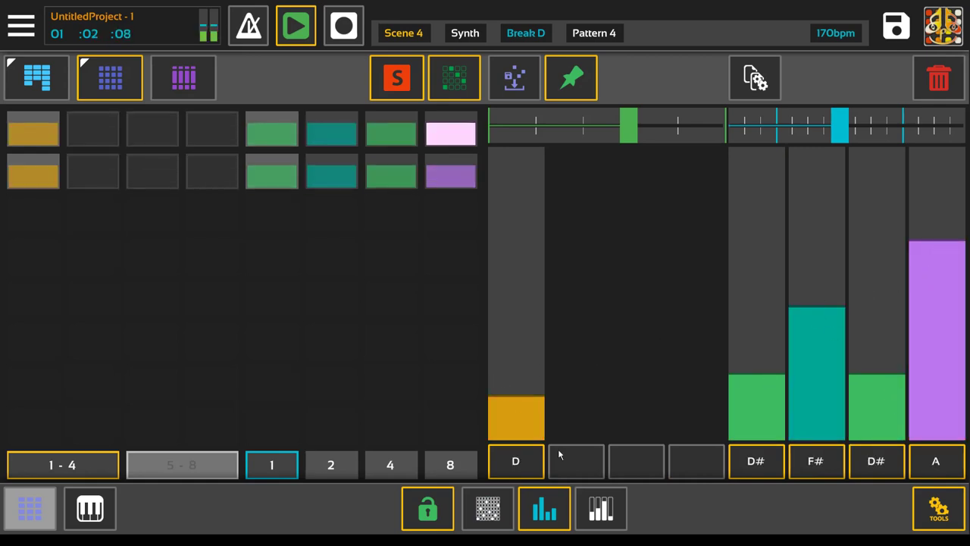
Reshape the velocities of the arpeggio steps
{"action": "left_click", "coordinate": [601, 509]}
{"action": "mouse_move", "coordinate": [539, 270]}
{"action": "left_mouse_down"}
{"action": "mouse_move", "coordinate": [824, 318]}
{"action": "mouse_move", "coordinate": [917, 245]}
{"action": "mouse_move", "coordinate": [932, 301]}
{"action": "left_mouse_up"}
{"action": "left_click_drag", "start_coordinate": [932, 199], "coordinate": [833, 195]}
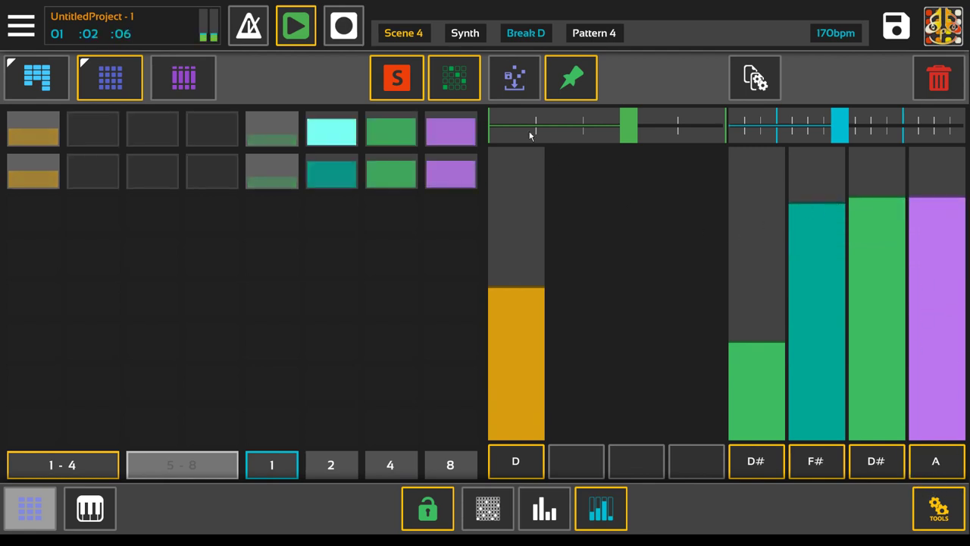
Extend the arpeggiator to 14 steps, switching off two new C steps and raising two others
{"action": "left_click_drag", "start_coordinate": [840, 125], "coordinate": [927, 131]}
{"action": "left_click_drag", "start_coordinate": [781, 379], "coordinate": [949, 416]}
{"action": "left_click", "coordinate": [875, 466]}
{"action": "left_click", "coordinate": [812, 463]}
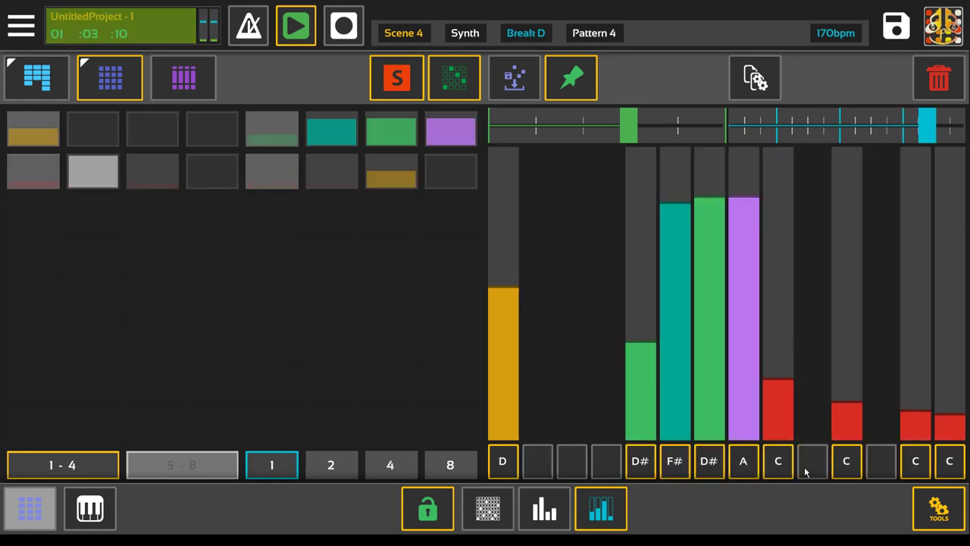
{"action": "left_click", "coordinate": [785, 300]}
{"action": "left_click", "coordinate": [917, 309]}
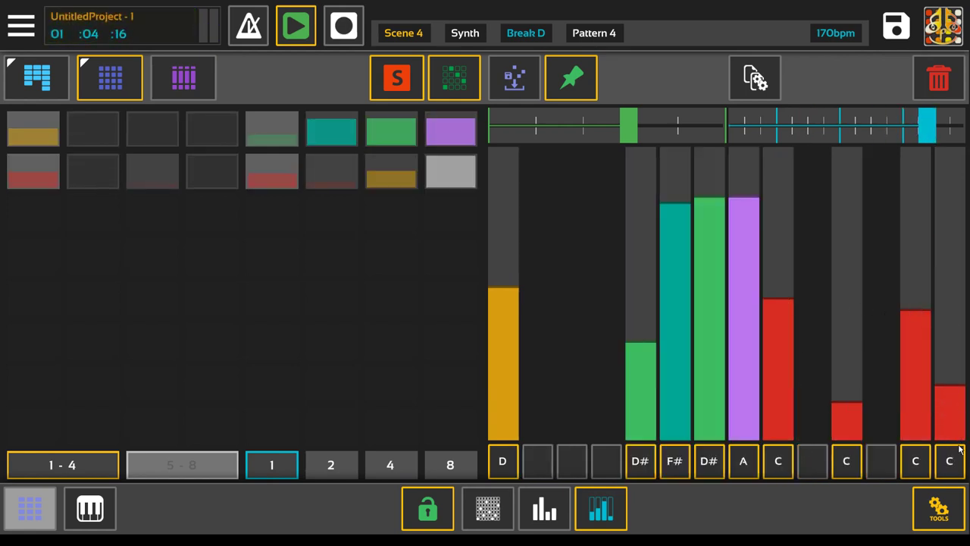
Change two C steps to A and G, stop playback and turn off Break D's solo
{"action": "left_click", "coordinate": [544, 508]}
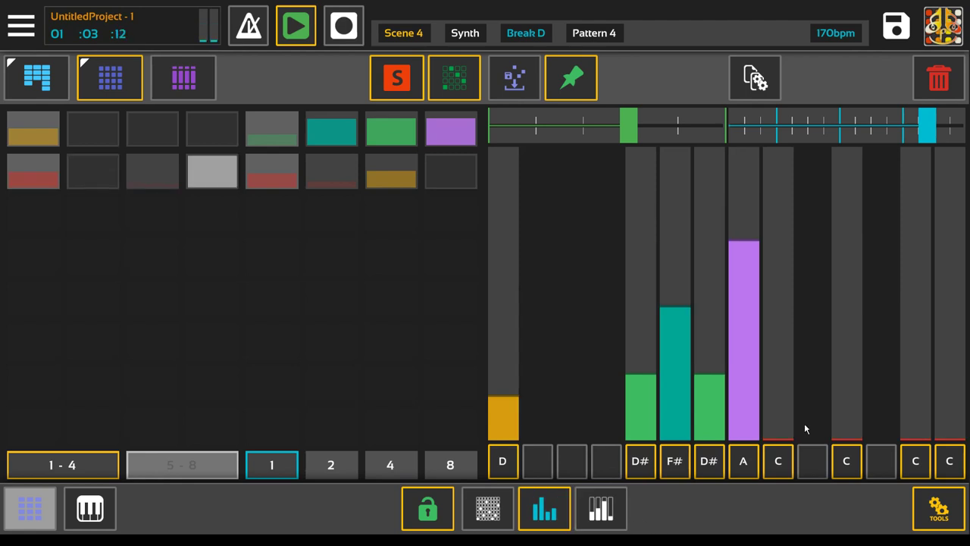
{"action": "left_click", "coordinate": [849, 241]}
{"action": "left_click", "coordinate": [947, 286]}
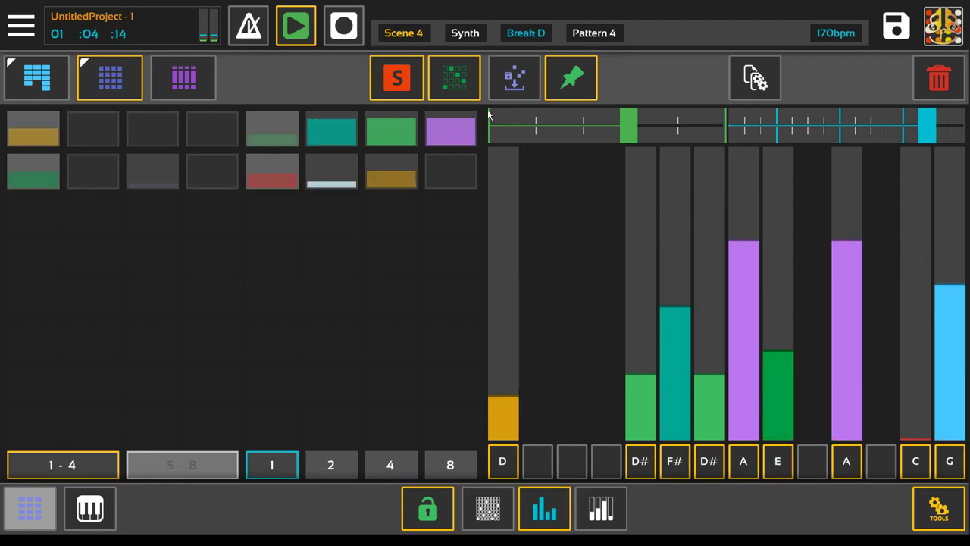
{"action": "left_click", "coordinate": [298, 36]}
{"action": "left_click", "coordinate": [389, 80]}
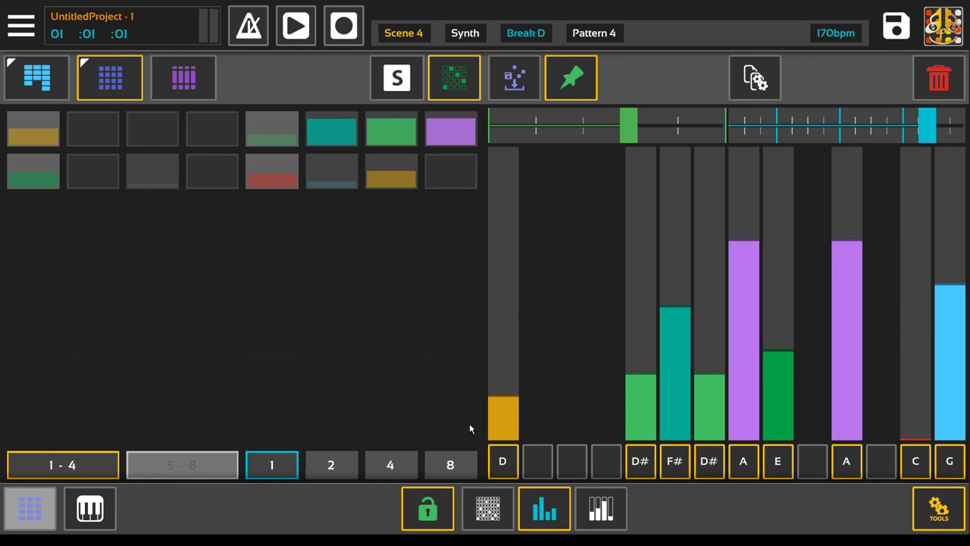
Return to the clip pads, turn off soloing, and put the pads in Select mode
{"action": "left_click", "coordinate": [454, 78]}
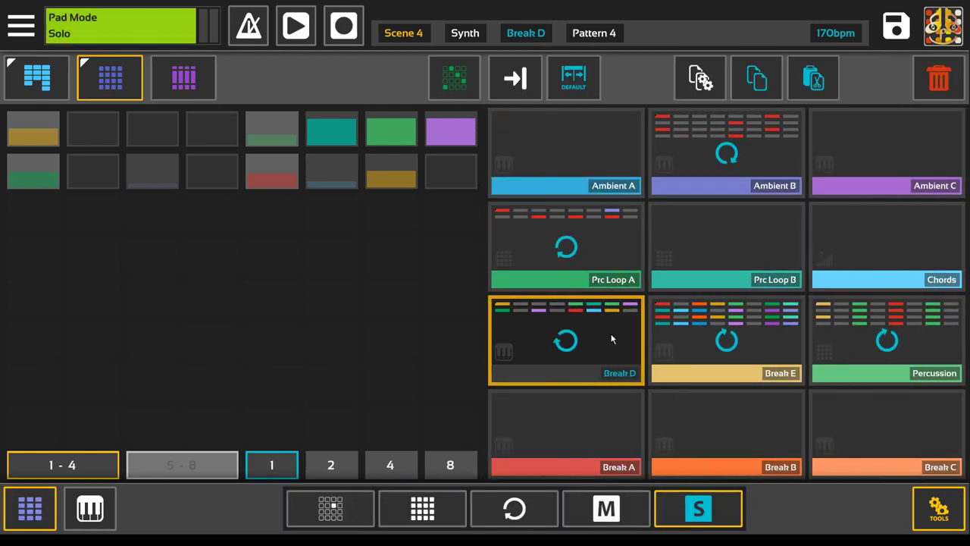
{"action": "left_click", "coordinate": [712, 502]}
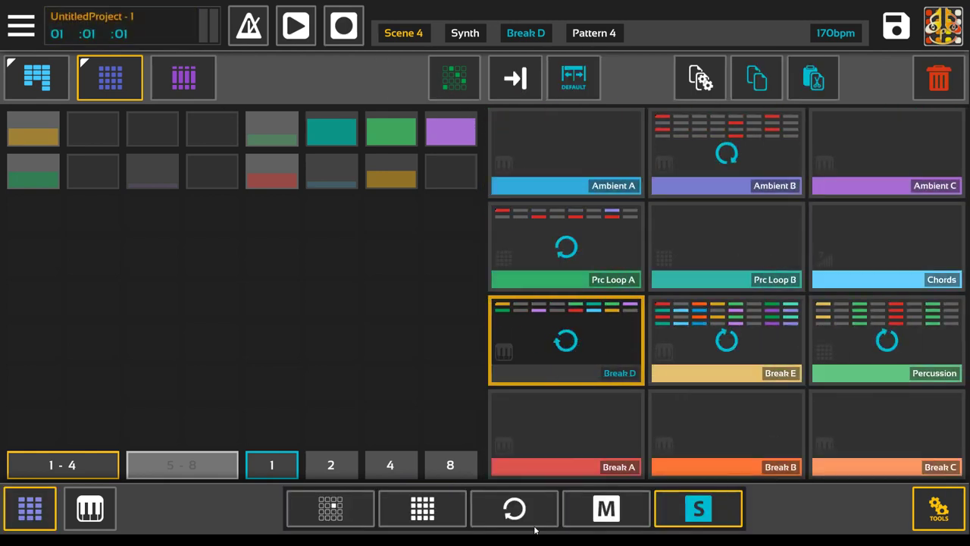
{"action": "left_click", "coordinate": [333, 519]}
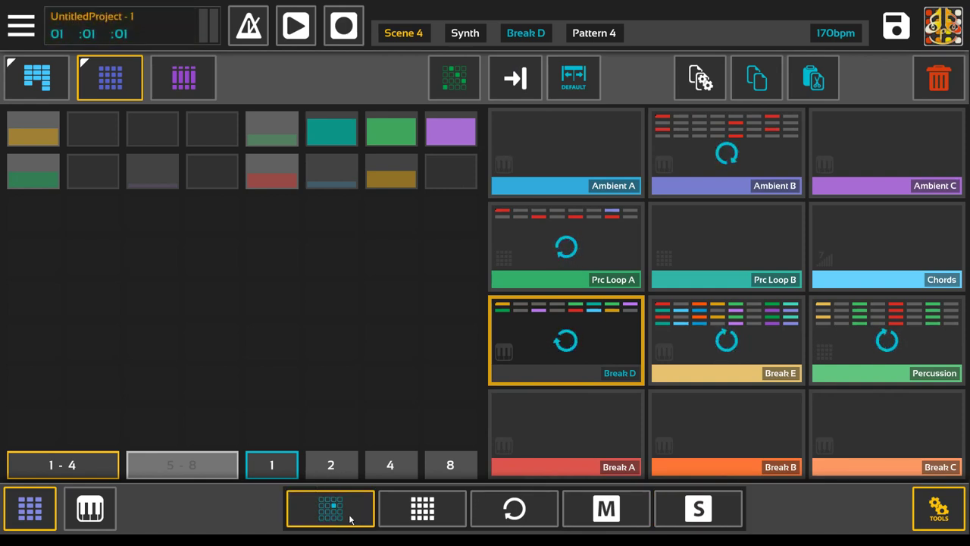
Select Break A, Prc Loop A and Break E, and show Break E's full pattern grid
{"action": "left_click", "coordinate": [631, 428]}
{"action": "left_click", "coordinate": [595, 247]}
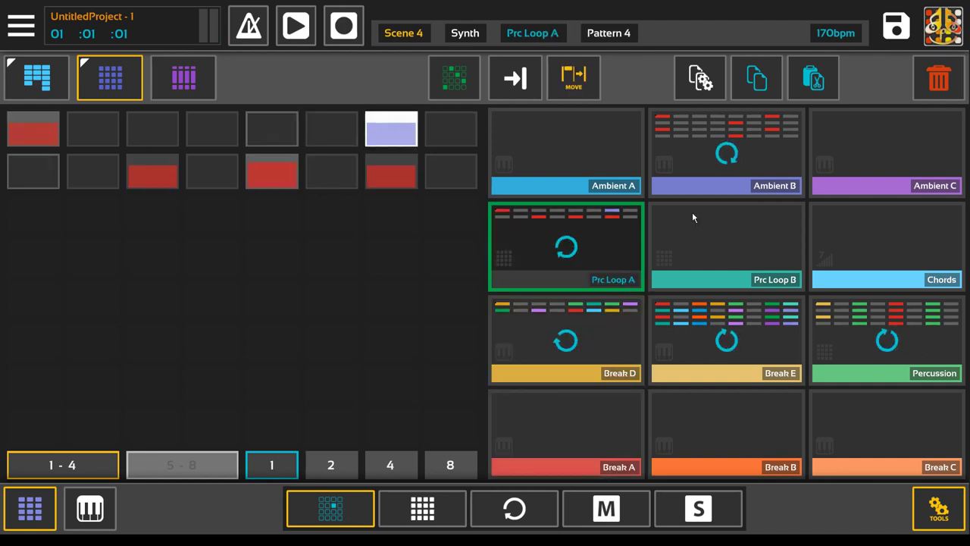
{"action": "left_click", "coordinate": [719, 324]}
{"action": "left_click", "coordinate": [422, 508]}
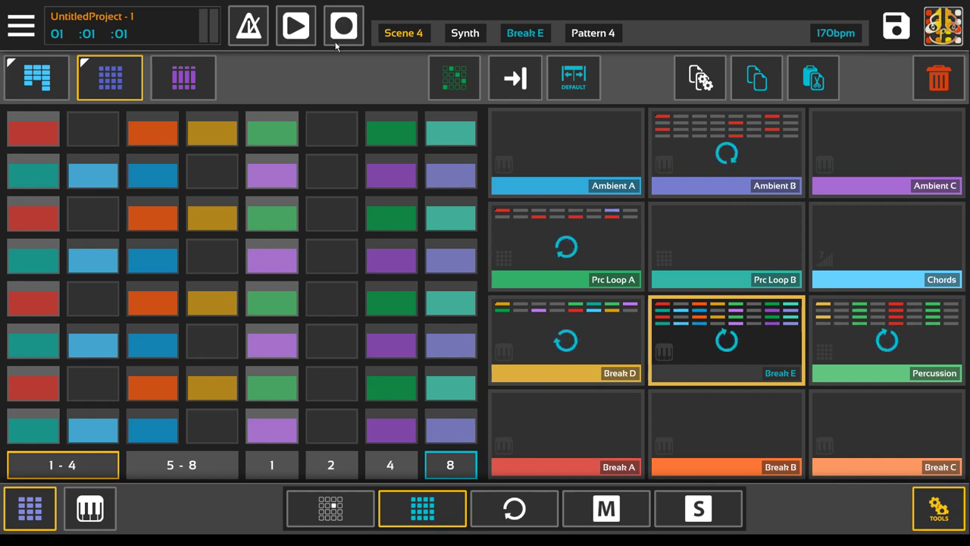
In Loop mode, turn off looping on Prc Loop A and Break D
{"action": "left_click", "coordinate": [534, 516]}
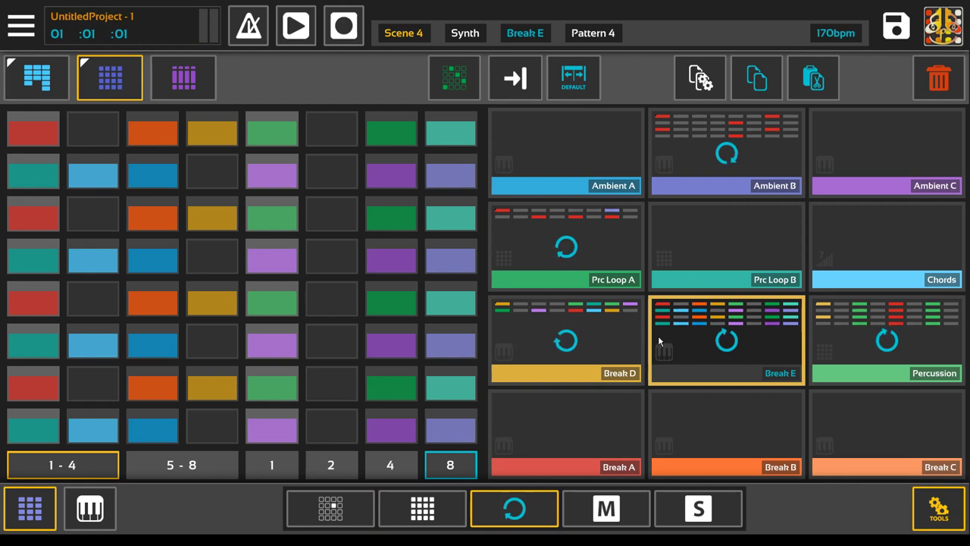
{"action": "left_click", "coordinate": [558, 246]}
{"action": "left_click", "coordinate": [590, 340]}
Mute Break D, Break E and Prc Loop B, then solo the Percussion pad
{"action": "left_click", "coordinate": [606, 508]}
{"action": "left_click", "coordinate": [582, 369]}
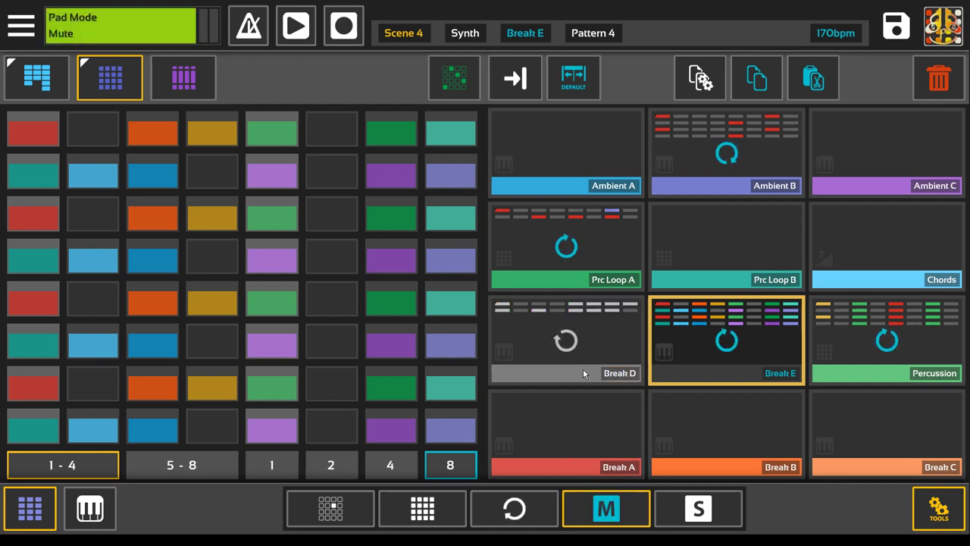
{"action": "left_click", "coordinate": [715, 369]}
{"action": "left_click", "coordinate": [663, 249]}
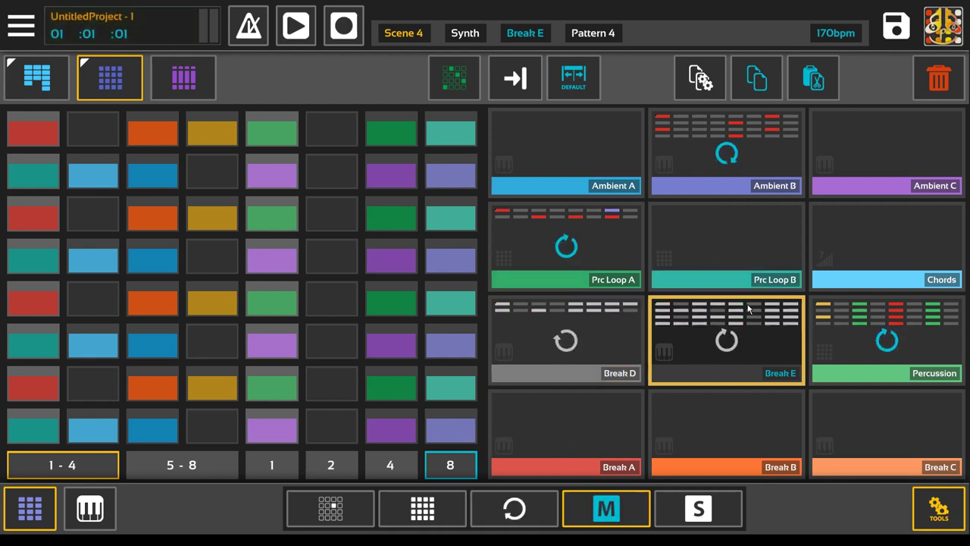
{"action": "left_click", "coordinate": [702, 509]}
{"action": "left_click", "coordinate": [830, 356]}
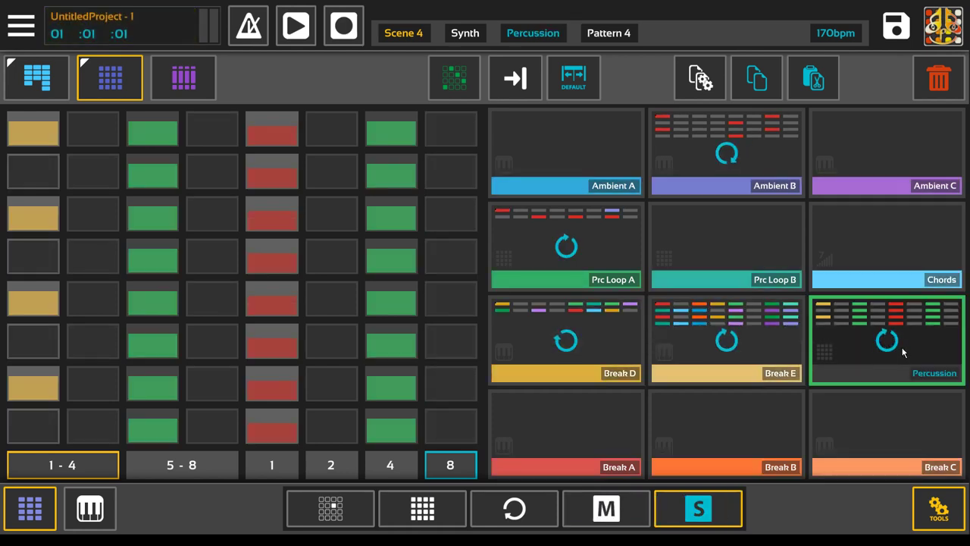
Switch the pad mode from Solo back to Select
{"action": "left_click", "coordinate": [331, 510]}
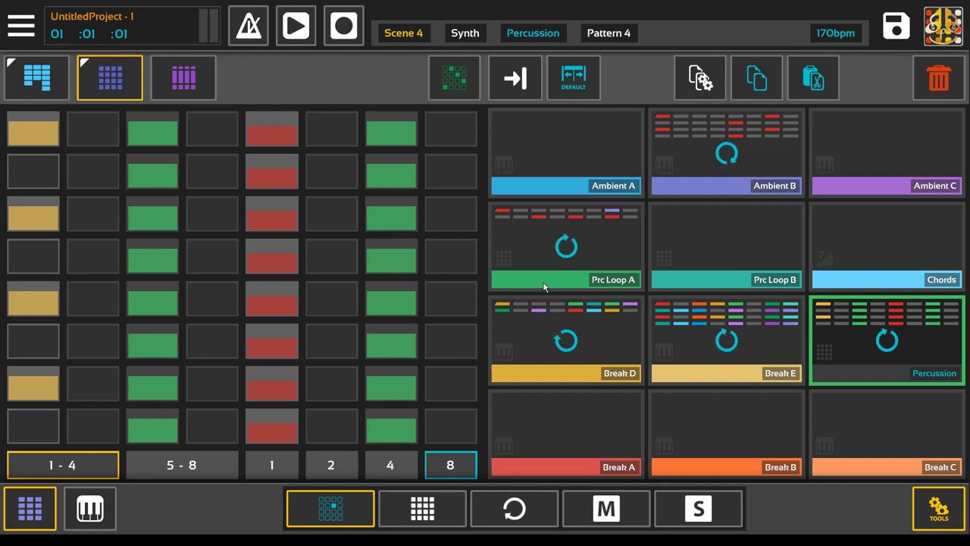
Launch Scene 1, browse scene banks B, C and D, then return to bank A
{"action": "left_click", "coordinate": [30, 79]}
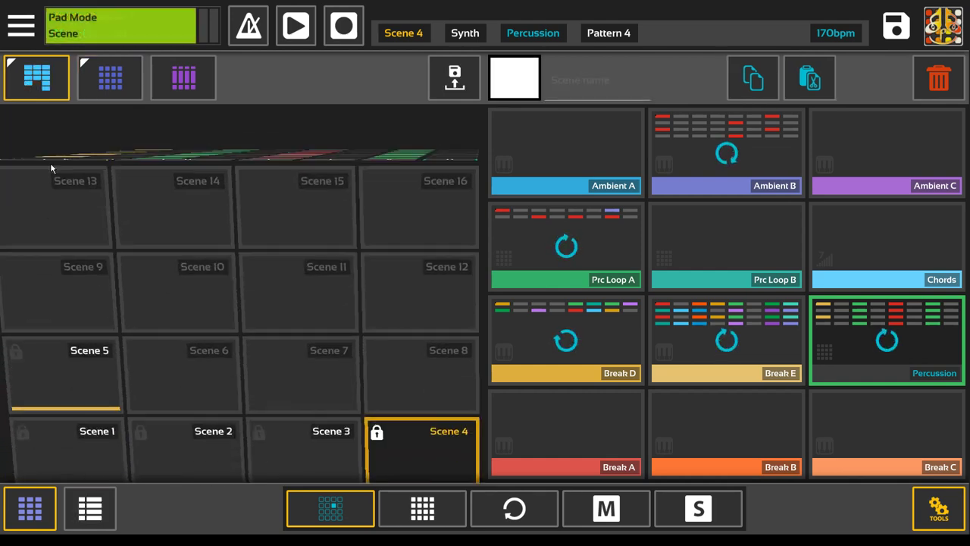
{"action": "left_click", "coordinate": [68, 413]}
{"action": "left_click", "coordinate": [195, 461]}
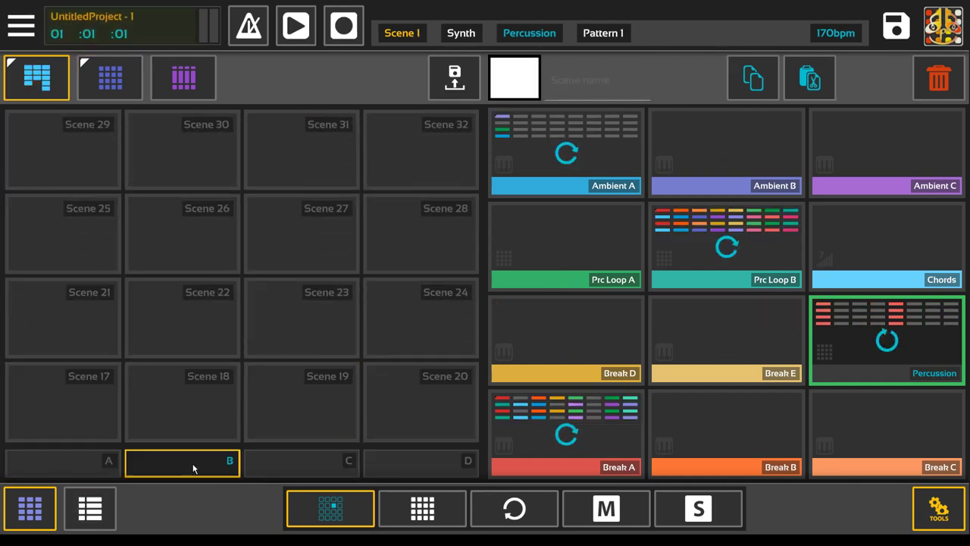
{"action": "left_click", "coordinate": [303, 462]}
{"action": "left_click", "coordinate": [433, 466]}
{"action": "left_click", "coordinate": [309, 461]}
{"action": "left_click", "coordinate": [394, 466]}
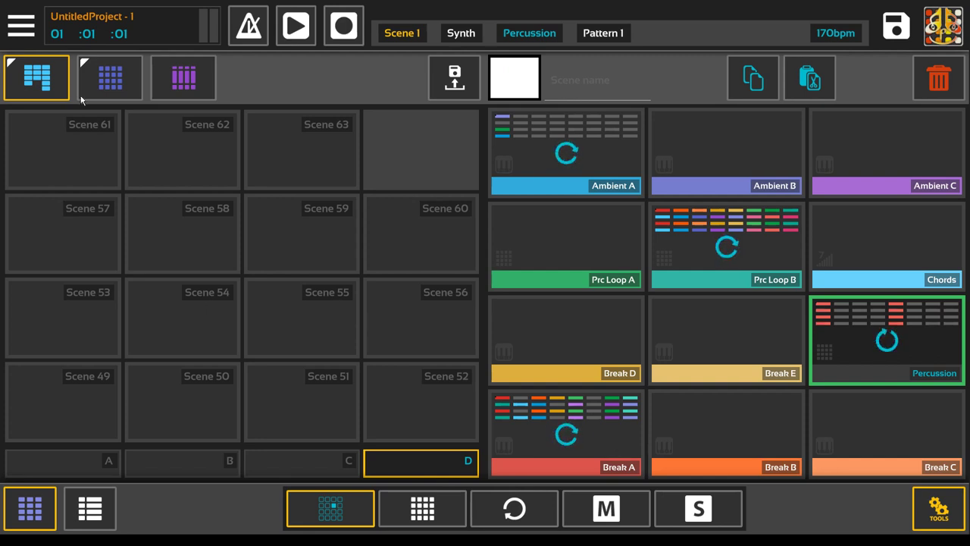
{"action": "left_click", "coordinate": [50, 459]}
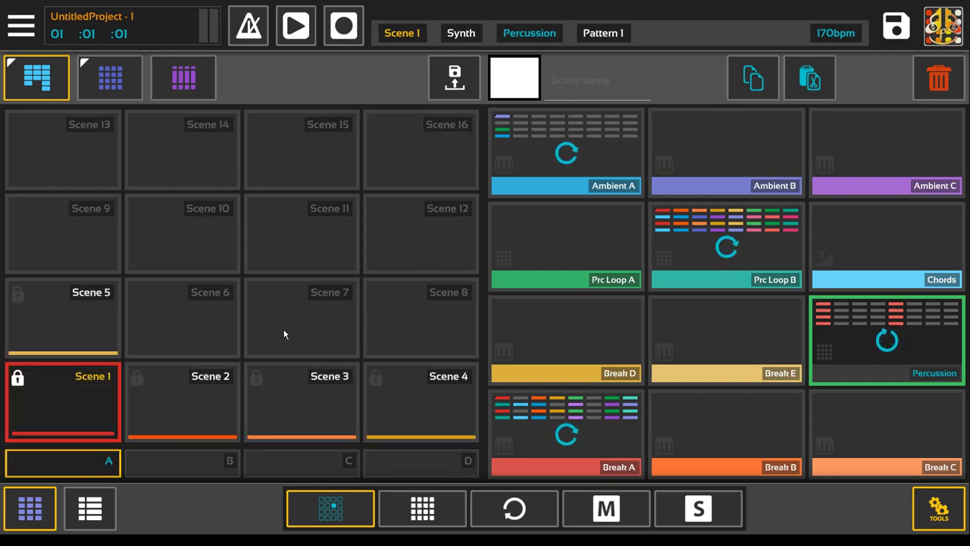